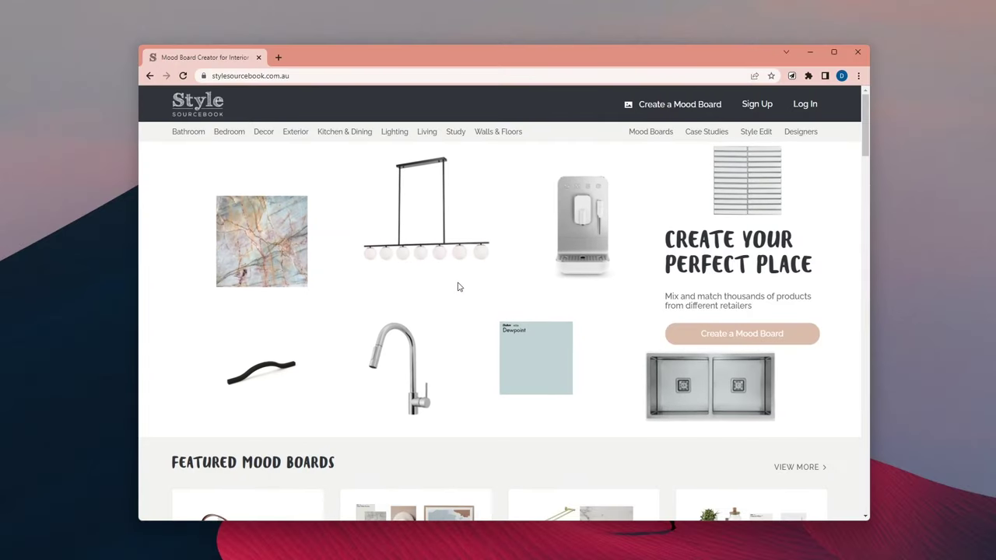
Start a new mood board, place the Podd Square Ottoman Stool, Moss Green low on the canvas and shrink it slightly.
scroll(458, 288, "down", 1)
scroll(457, 288, "down", 4)
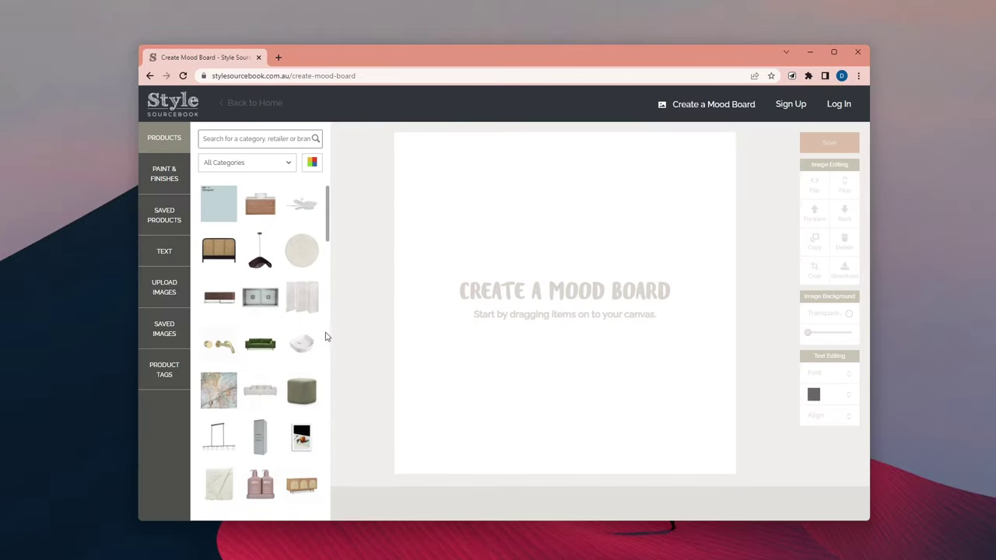
left_click_drag(301, 390, 544, 329)
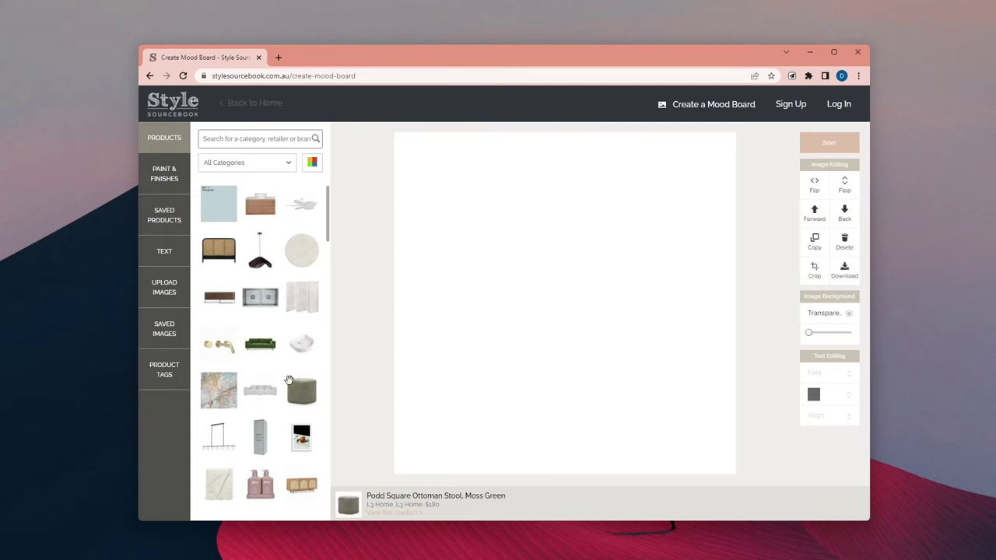
scroll(268, 381, "down", 2)
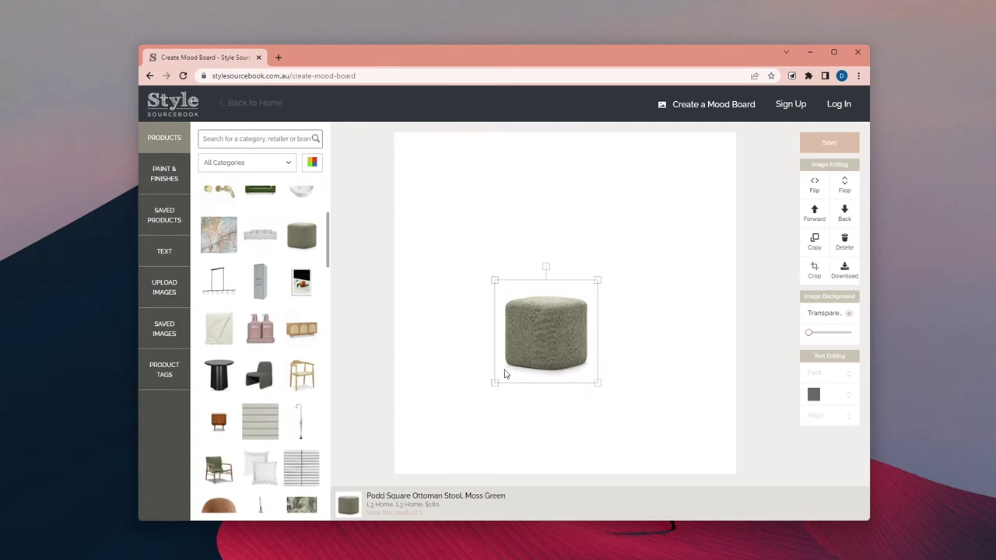
left_click_drag(584, 309, 543, 346)
scroll(291, 356, "down", 2)
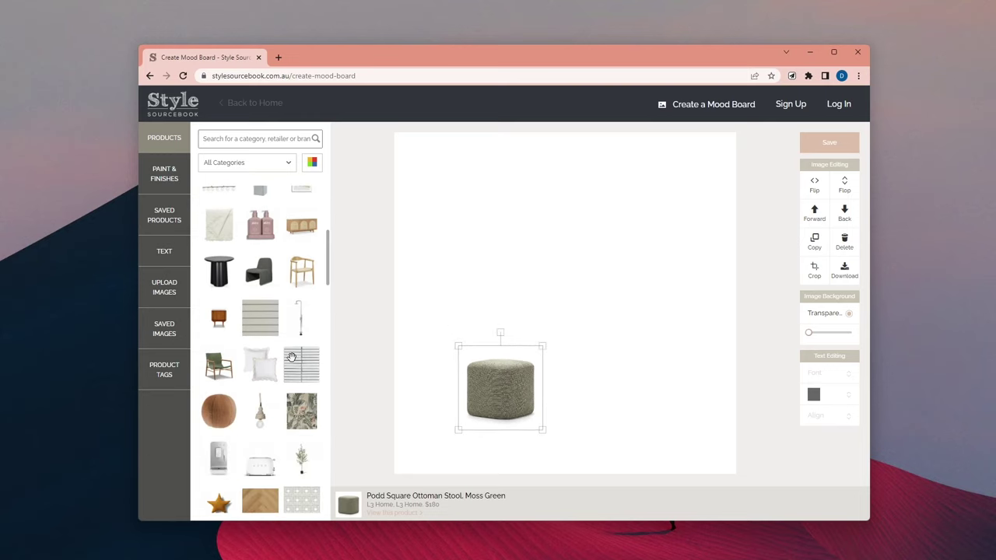
Try the Norah Leather Sling Armchair beside the ottoman, flipped and slightly enlarged, and delete it from the board.
scroll(291, 356, "down", 1)
left_click_drag(222, 312, 636, 387)
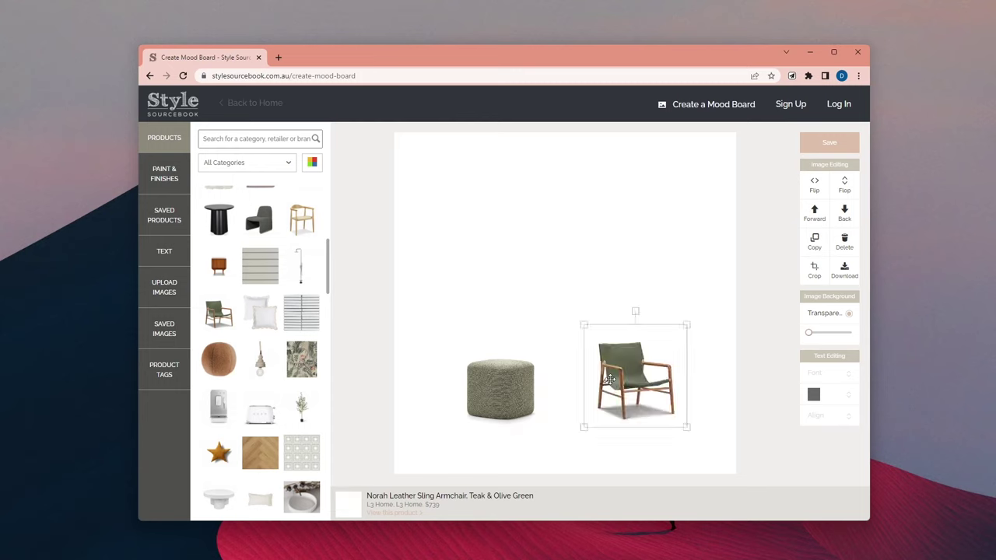
left_click(813, 185)
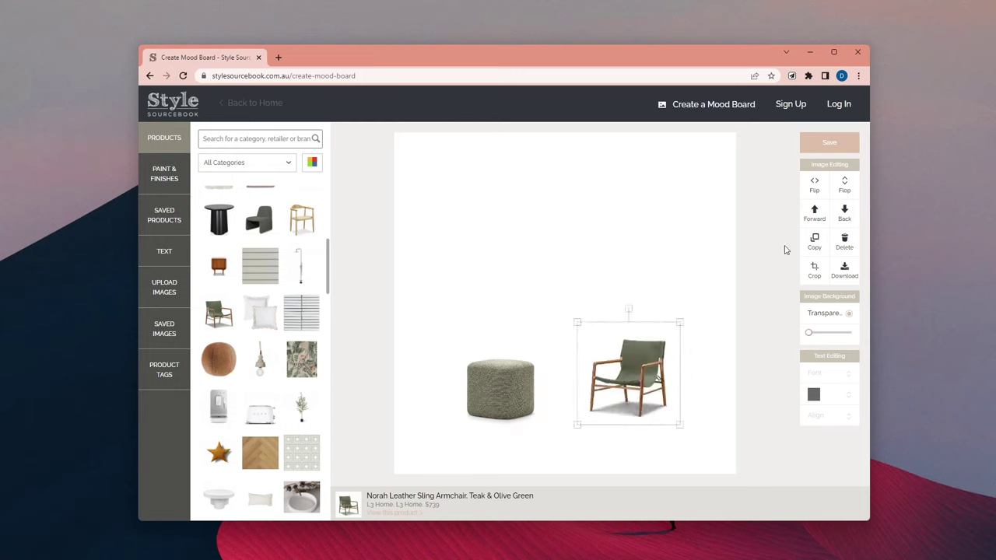
left_click_drag(677, 326, 707, 305)
scroll(289, 380, "down", 5)
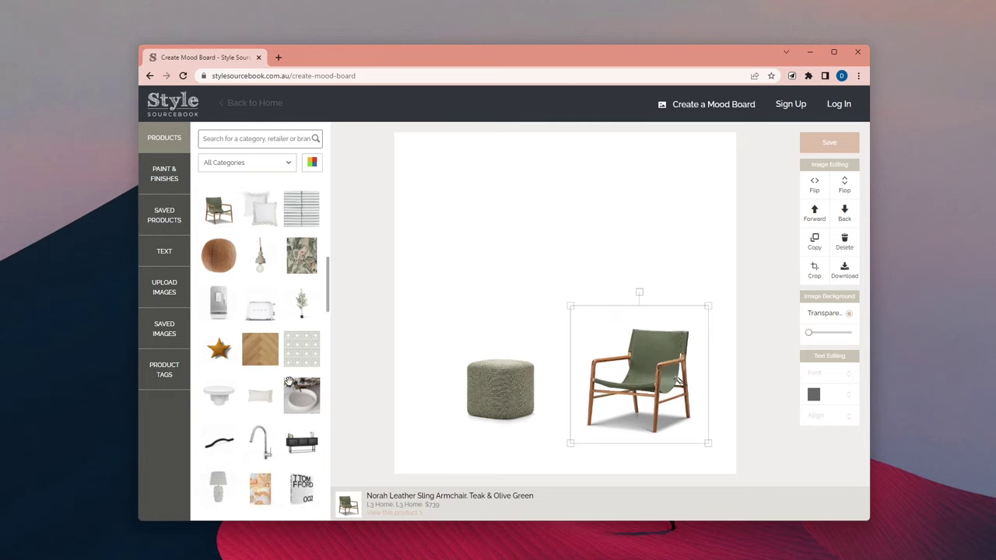
scroll(289, 381, "down", 10)
key("Delete")
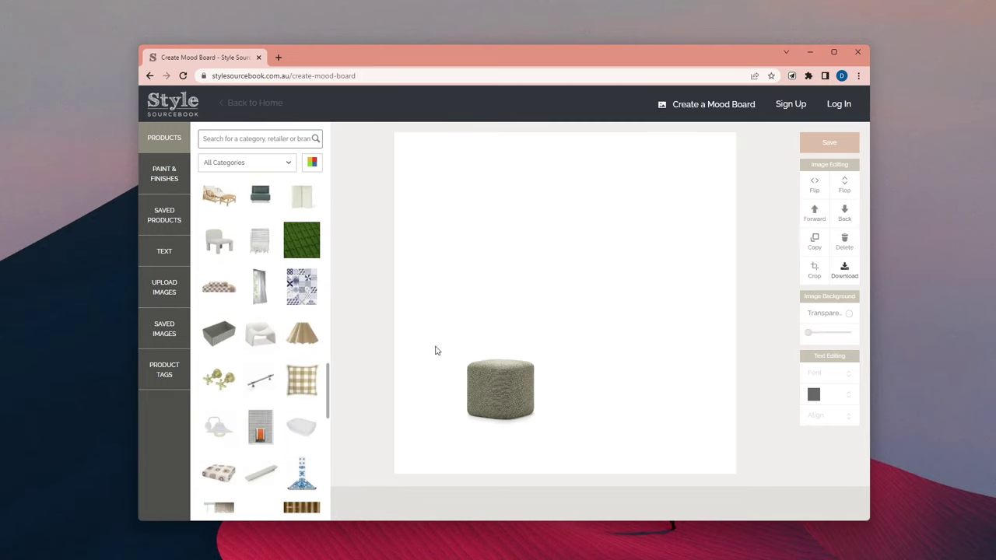
Try the Linden tan leather corner sofa from the Living category, enlarged above the ottoman, and delete it.
left_click(268, 161)
left_click(267, 334)
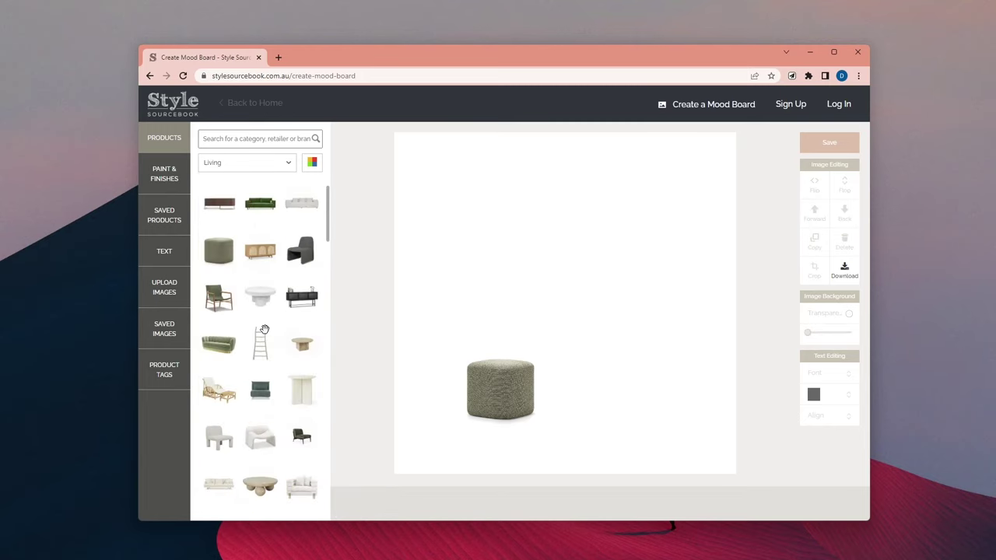
left_click_drag(681, 299, 786, 229)
left_click_drag(686, 286, 600, 308)
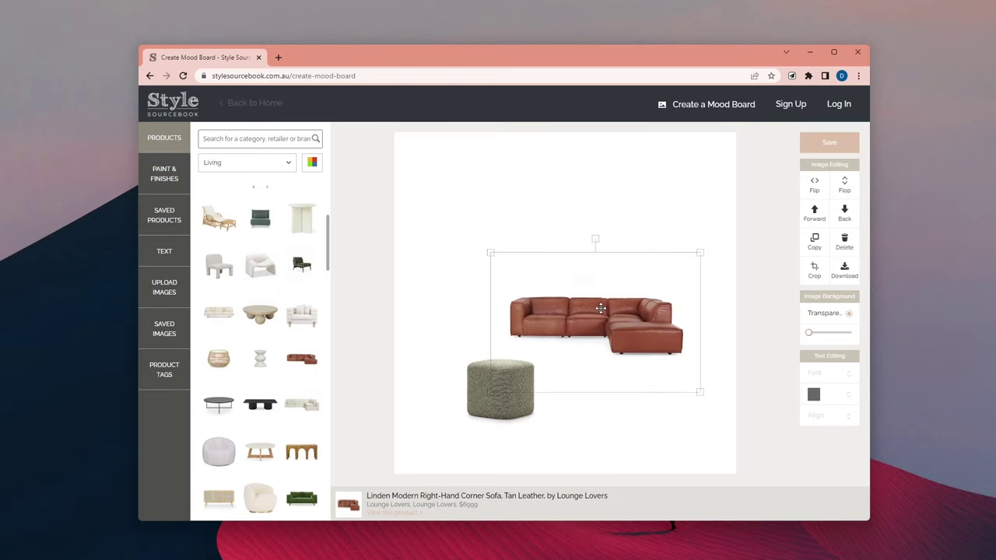
left_click(845, 243)
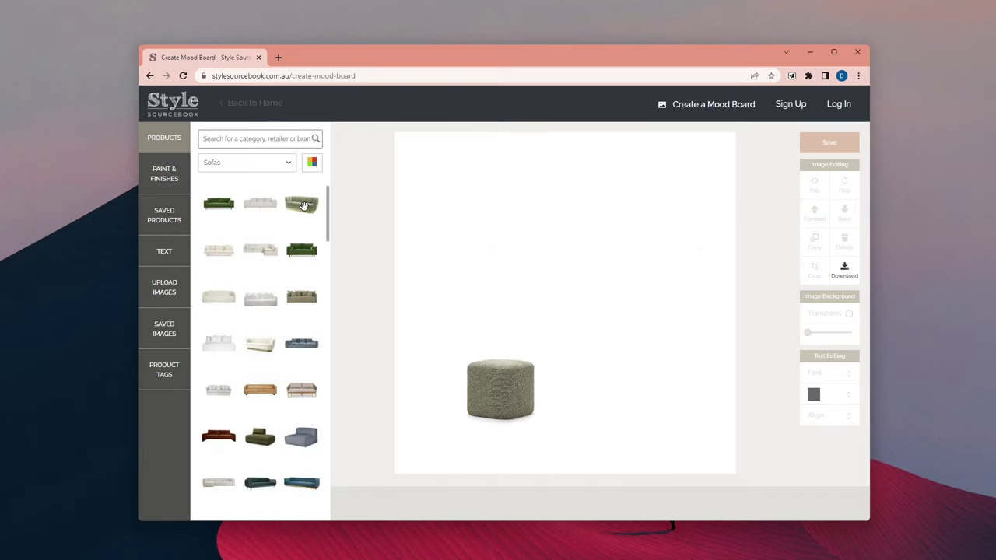
Try the green scalloped sofa from the Sofas category with the ottoman brought forward, and delete the sofa.
left_click(302, 203)
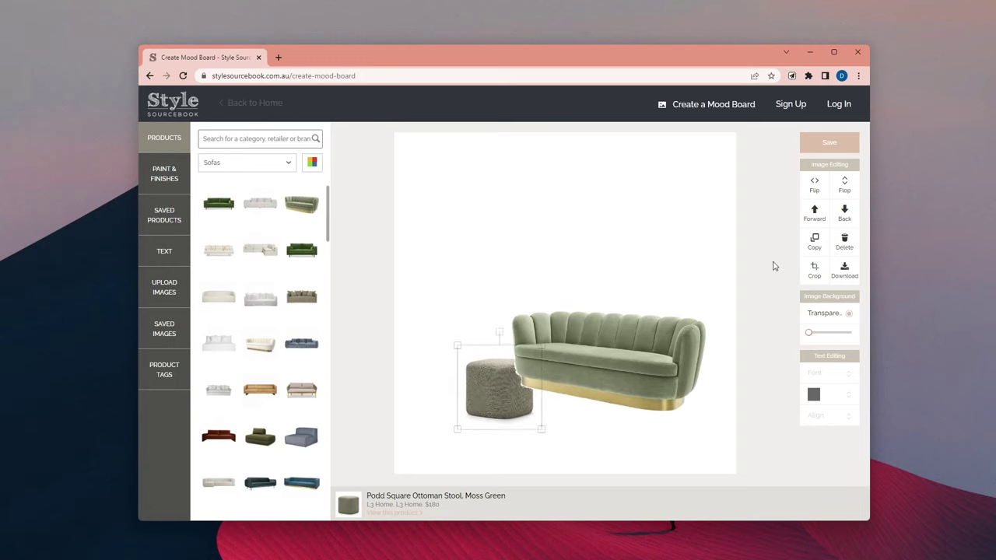
left_click(814, 214)
left_click_drag(503, 391, 487, 410)
mouse_move(581, 373)
left_mouse_down()
mouse_move(607, 370)
mouse_move(596, 369)
left_mouse_up()
left_click(845, 249)
Place the Atticus 2.5 Seater in Bristol Barley, enlarge it, and arrange it to the right of the ottoman.
scroll(285, 404, "down", 3)
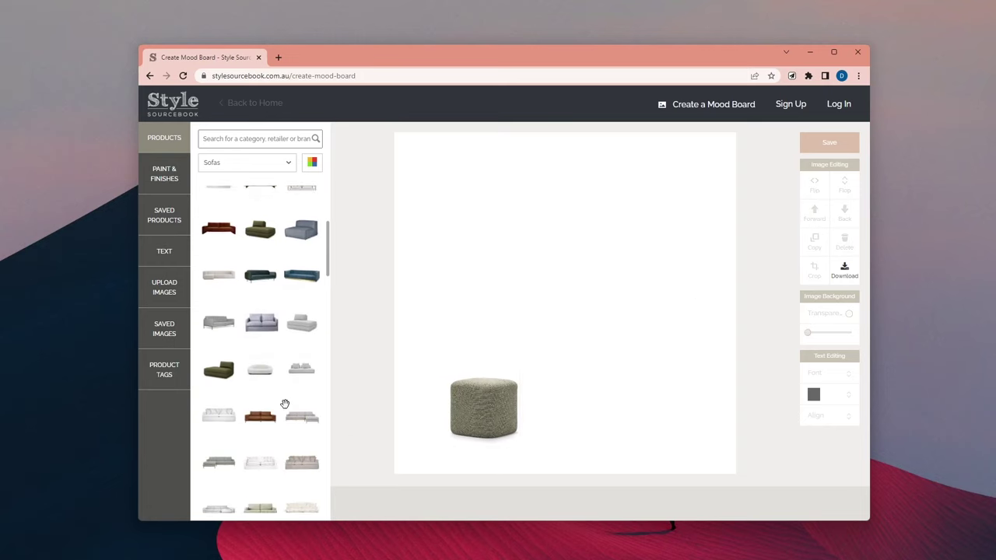
scroll(284, 403, "down", 3)
left_click(271, 310)
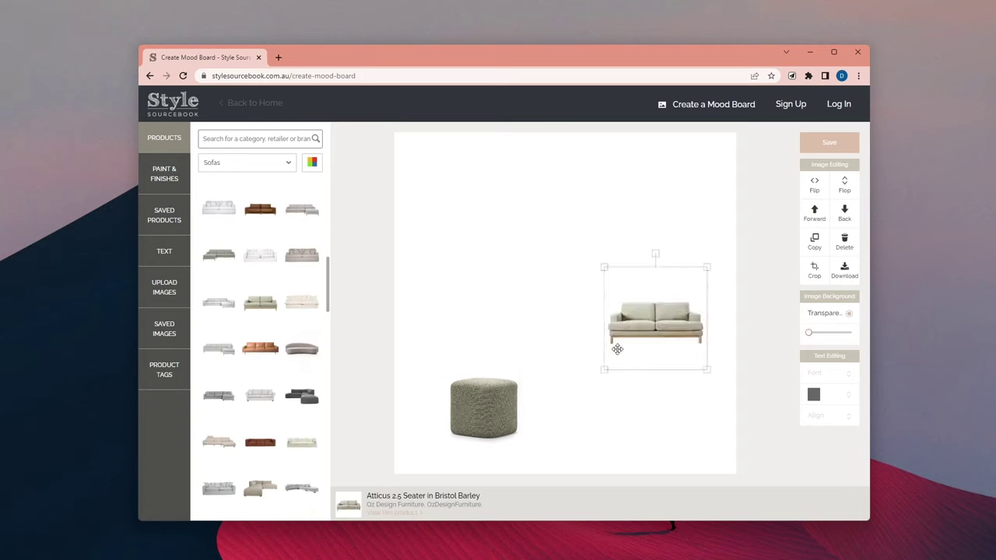
left_click(501, 401)
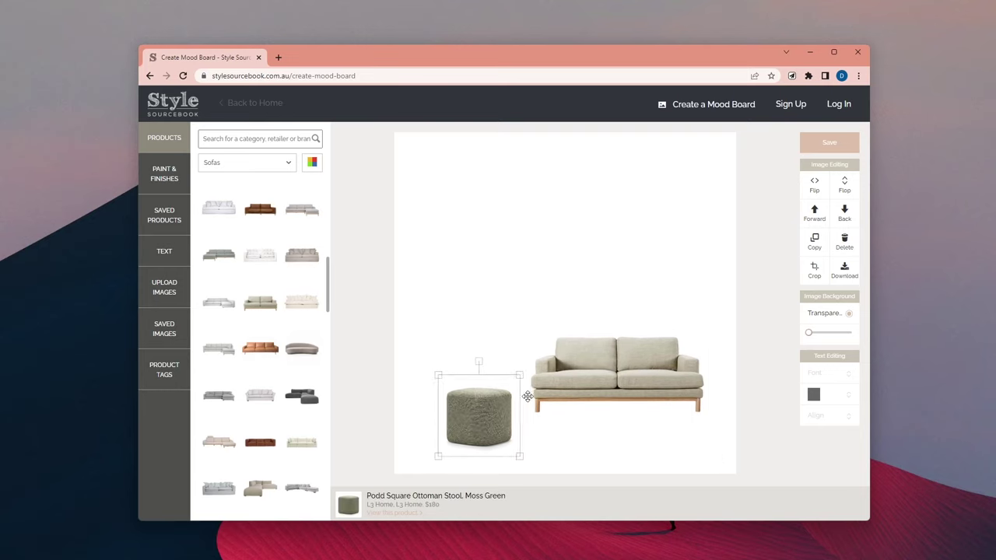
left_click_drag(502, 399, 527, 397)
left_click_drag(575, 377, 539, 385)
left_click(560, 382)
left_click_drag(502, 413, 456, 420)
Place the Miles Ashwood Easy Lounge Chair, Natural to the left of the sofa and enlarge it slightly.
left_click_drag(495, 378, 451, 420)
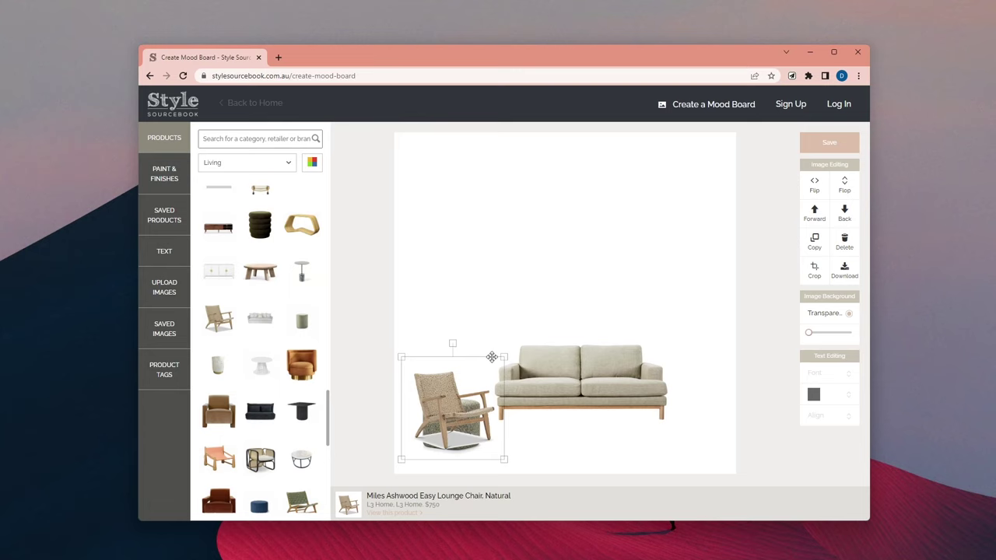
left_click_drag(494, 355, 504, 347)
left_click_drag(473, 434, 466, 393)
Move the ottoman to the sofa's right side, shrink it, and align the lounge chair and sofa with it.
left_click_drag(451, 436, 693, 417)
left_click_drag(728, 369, 709, 387)
left_click_drag(683, 416, 690, 400)
left_click_drag(451, 373, 454, 418)
left_click_drag(607, 378, 610, 381)
left_click_drag(691, 399, 700, 401)
Filter the products to the Posters category within Decor's Artwork & Wall Decor.
scroll(295, 269, "down", 2)
left_click(247, 163)
mouse_move(285, 251)
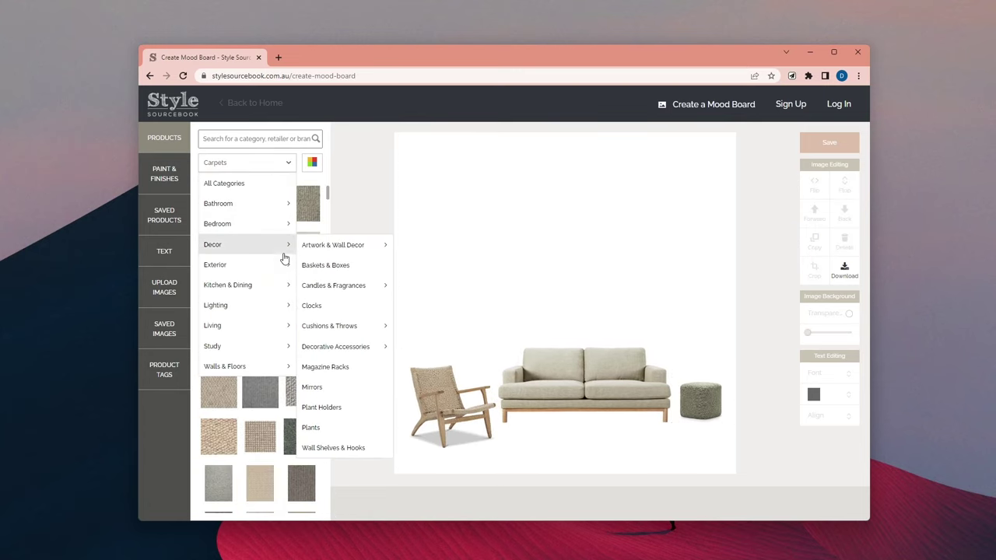
mouse_move(325, 247)
left_click(409, 326)
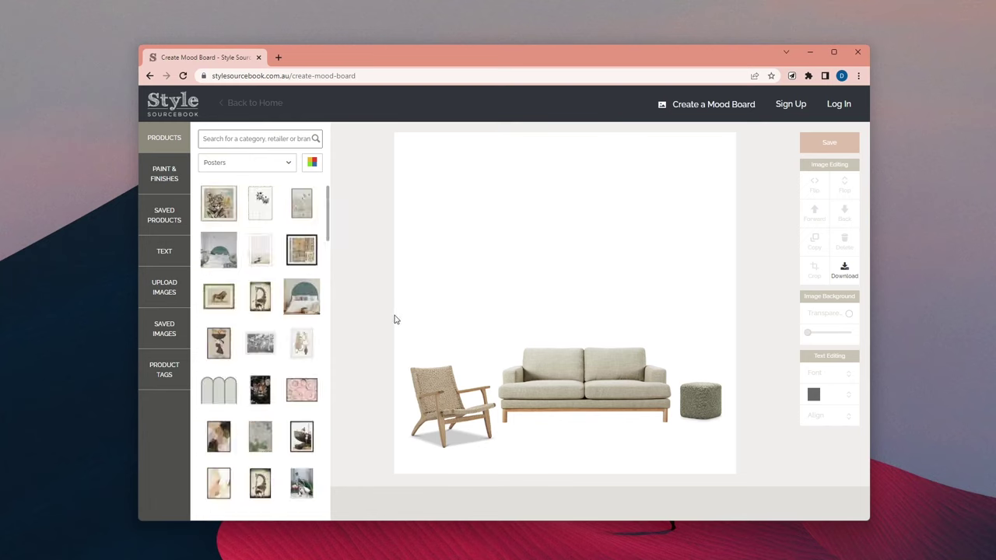
Place the JADE WAY II Framed Canvas White above the sofa and enlarge it.
scroll(235, 333, "down", 1)
scroll(234, 332, "down", 1)
mouse_move(301, 373)
left_mouse_down()
mouse_move(402, 322)
mouse_move(573, 262)
left_mouse_up()
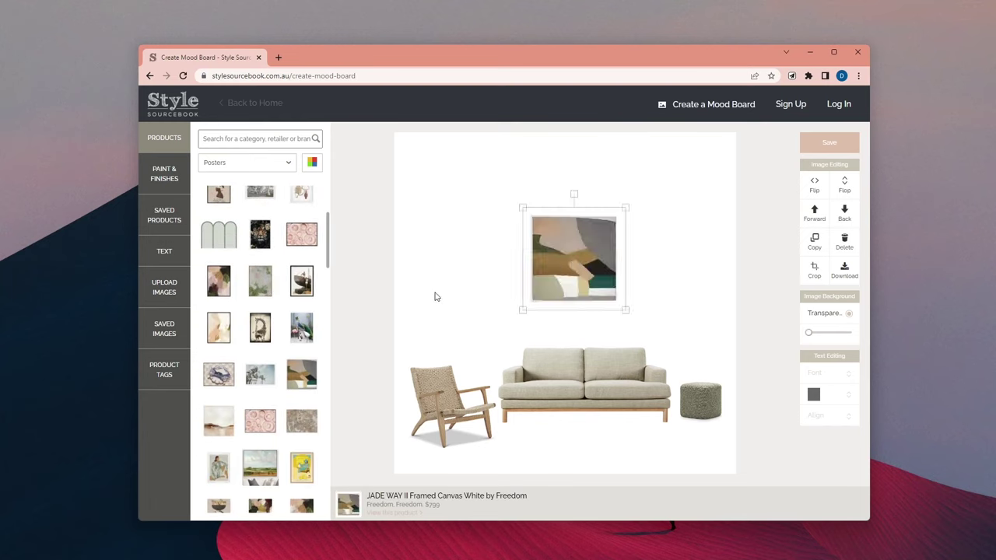
left_click_drag(673, 202, 665, 225)
Filter the products to the Plants category within Decor.
left_click(246, 162)
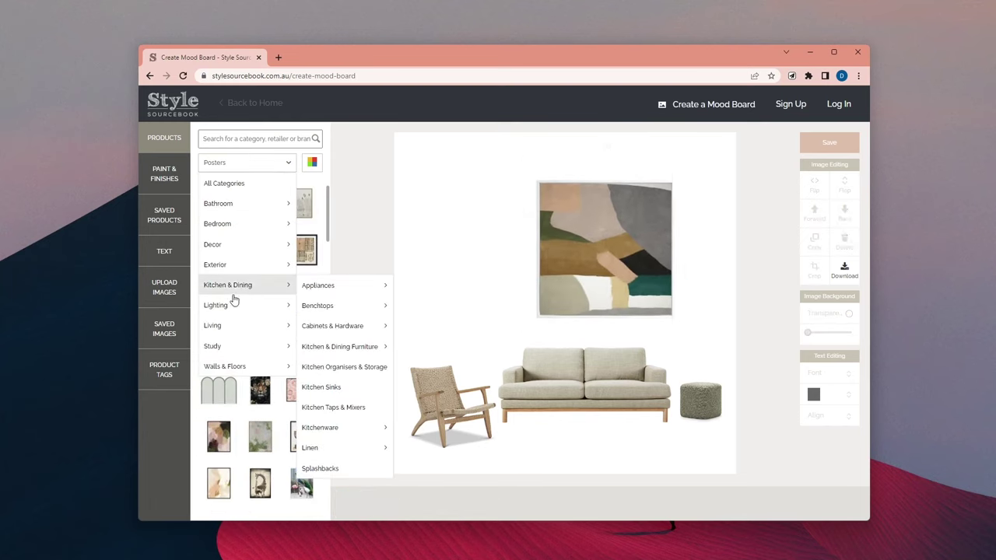
mouse_move(234, 305)
left_click(251, 168)
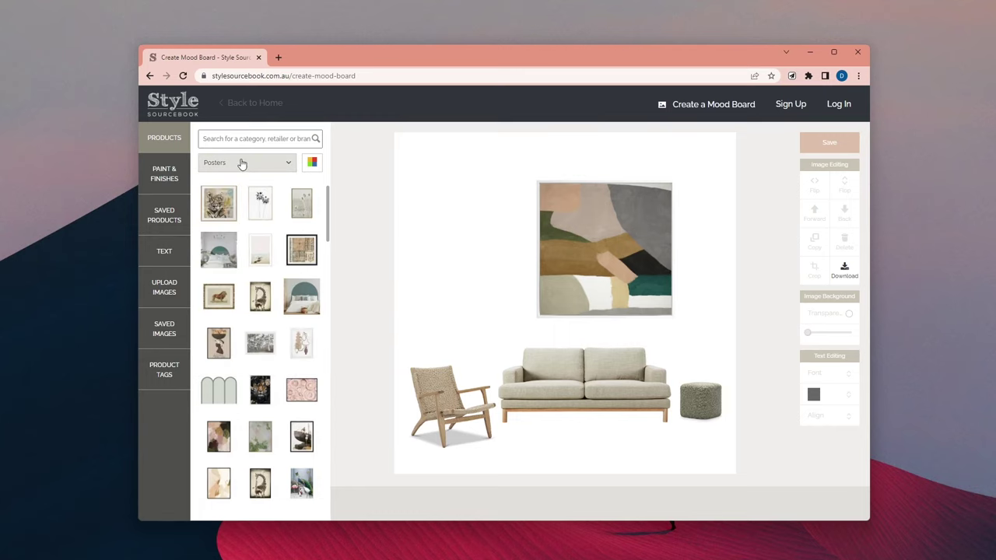
left_click(242, 163)
mouse_move(247, 249)
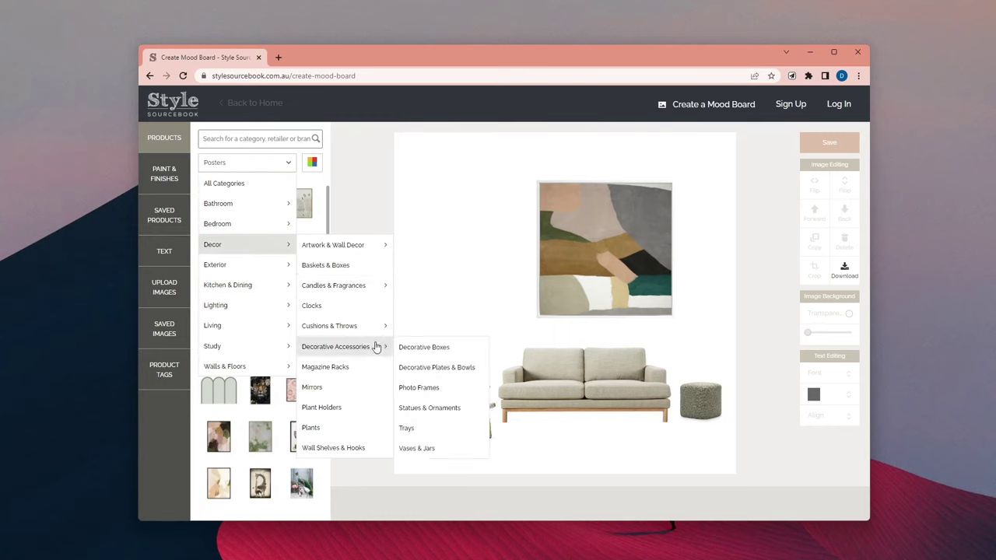
left_click(362, 429)
Place the Botanic Lifestyles Artificial Fiddle Leaf Tree 95cm, enlarge it, and move it over the ottoman.
left_click_drag(300, 209, 464, 324)
scroll(286, 371, "down", 1)
scroll(286, 373, "down", 3)
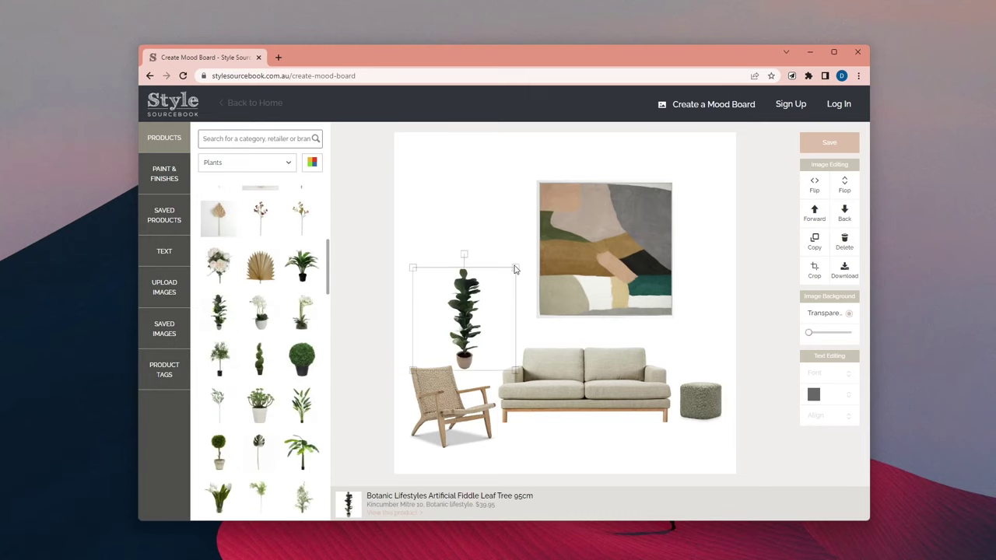
left_click_drag(517, 269, 582, 203)
left_click_drag(515, 218, 722, 280)
Bring the ottoman in front of the fiddle leaf tree and nudge the tree slightly left behind it.
left_click(700, 406)
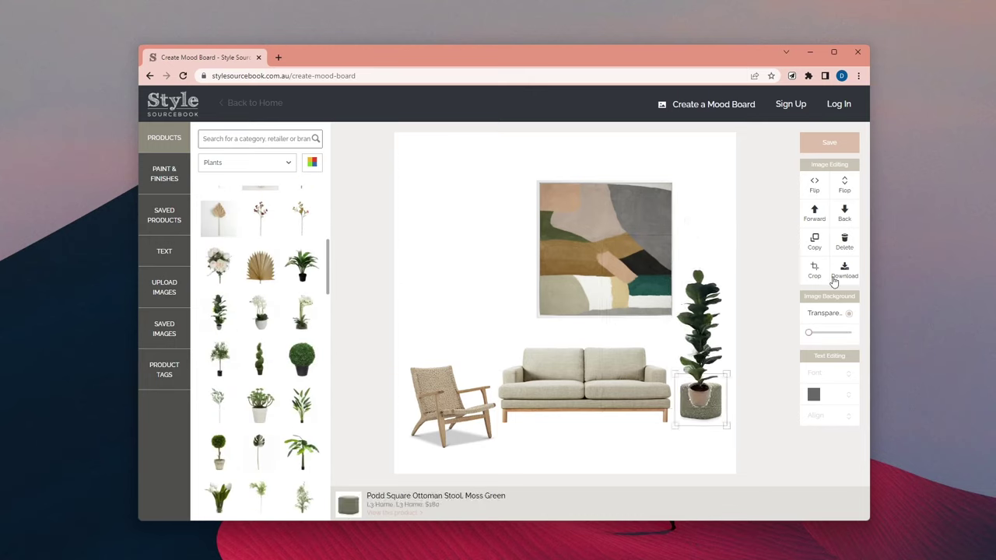
left_click(813, 212)
left_click_drag(699, 348, 689, 349)
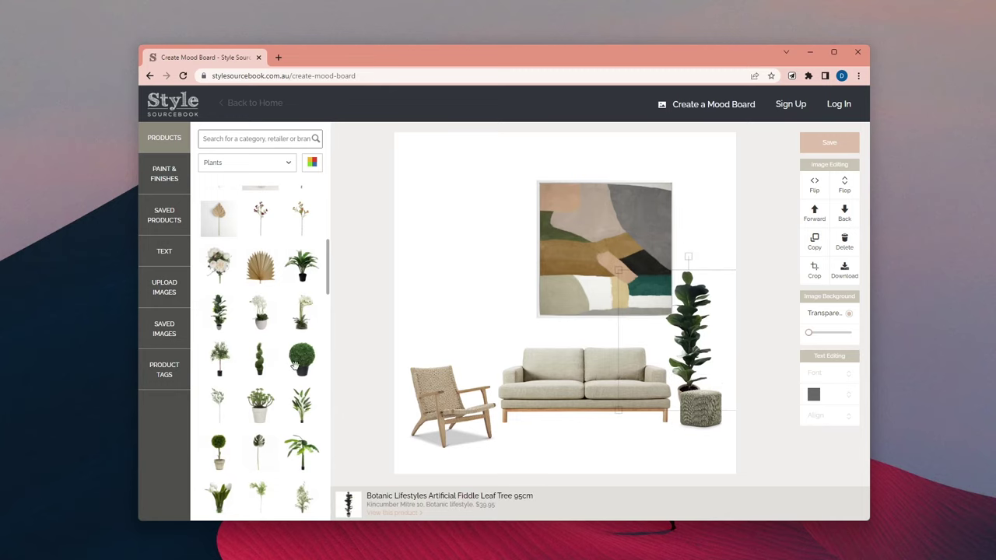
Place the tall potted cactus from the Plants category, enlarge it, and move it down over the lounge chair.
scroll(289, 376, "down", 11)
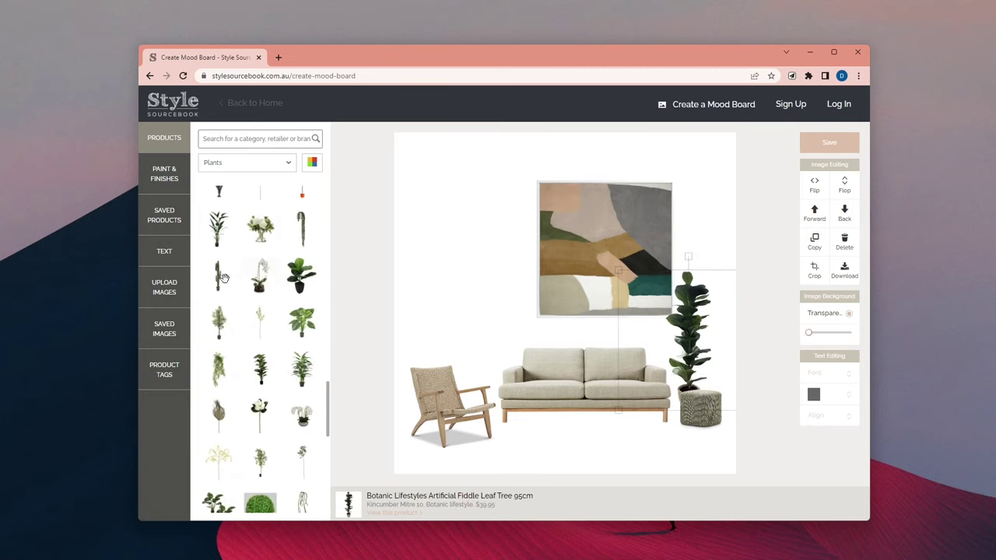
left_click_drag(225, 278, 456, 277)
left_click_drag(507, 255, 549, 212)
left_click_drag(459, 291, 448, 336)
Bring the lounge chair in front of the cactus and adjust the cactus's position behind the chair.
left_click(444, 391)
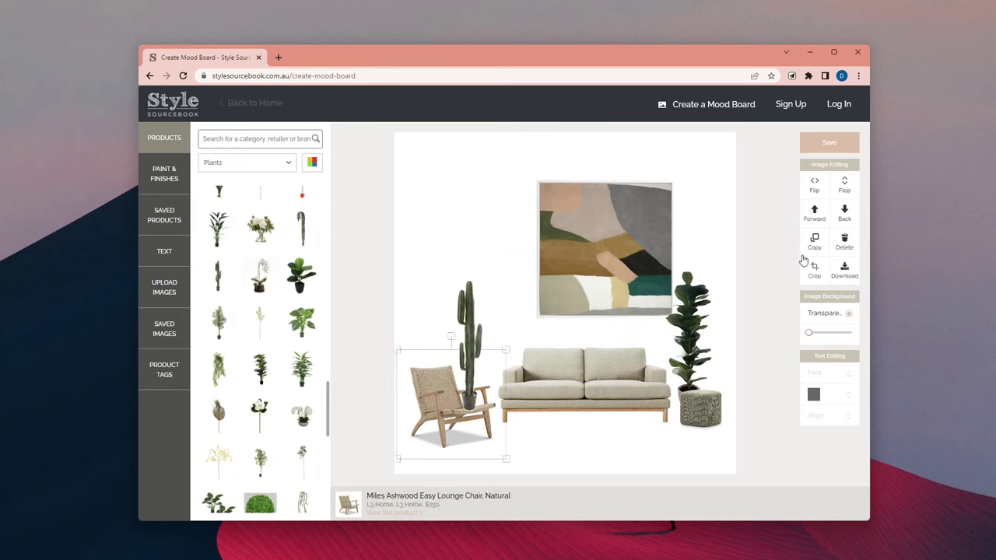
left_click(814, 212)
left_click(482, 320)
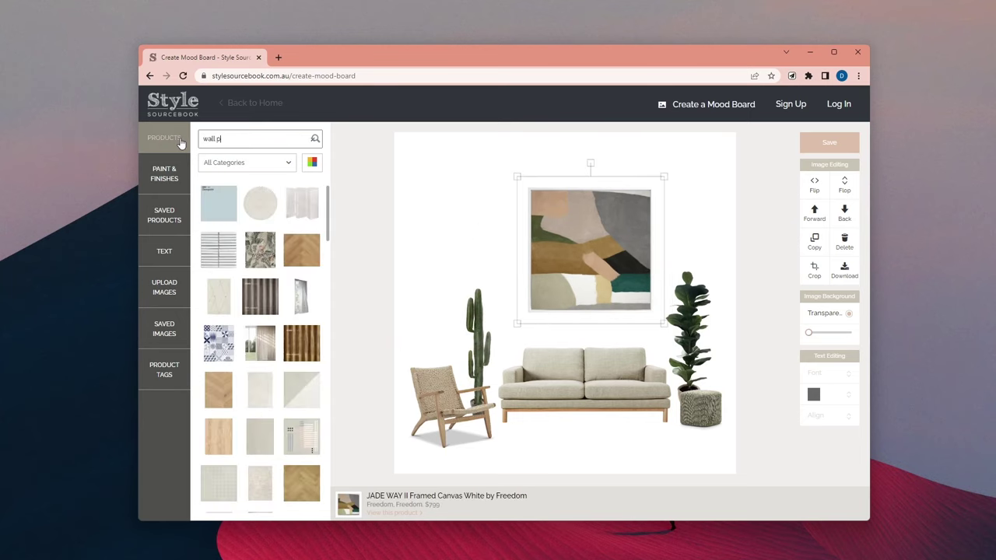
Search the products for "wall paper" and place the Hawaiian Days Wallpaper in the canvas's upper-left area.
type("paper")
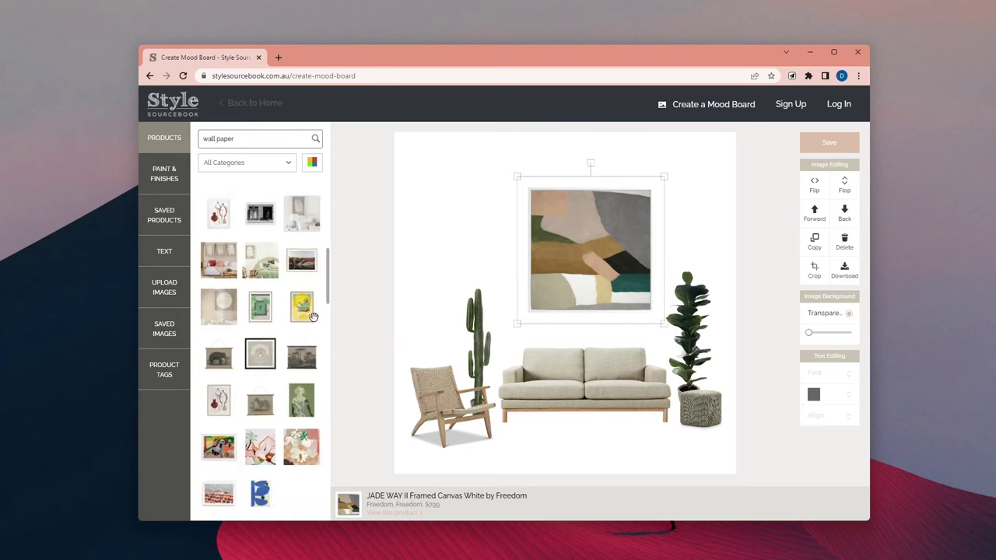
left_click_drag(219, 204, 424, 226)
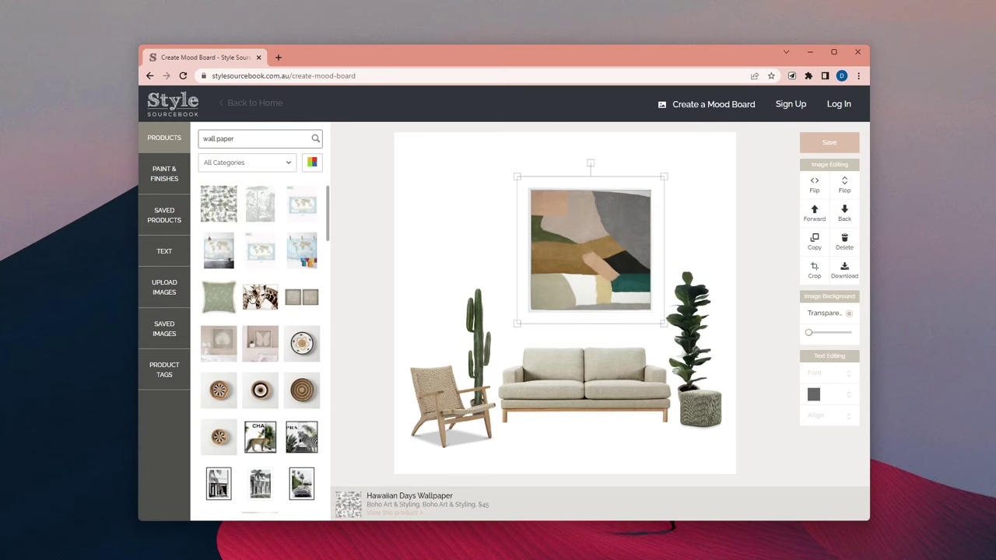
Filter the listed products by the colour Beige.
left_click(310, 163)
scroll(344, 198, "up", 2)
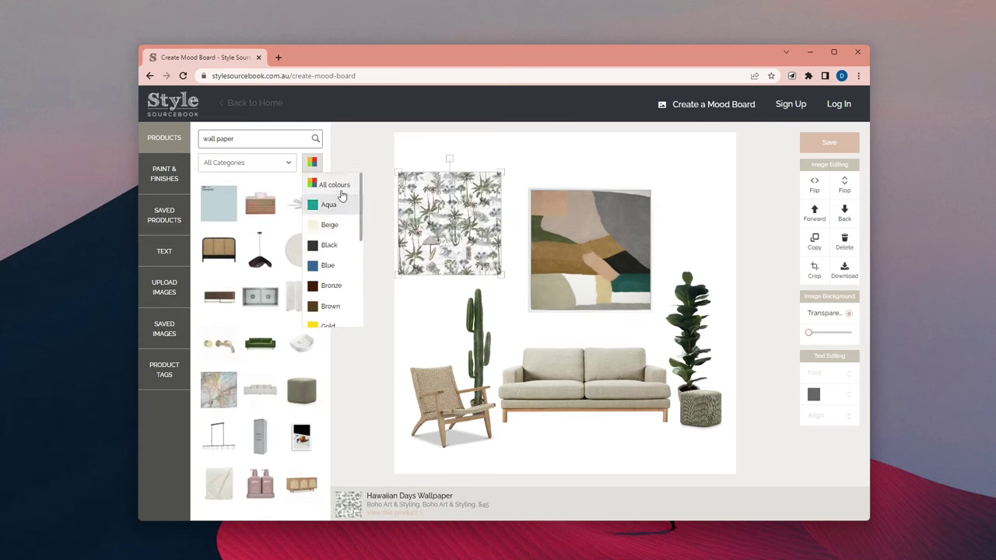
left_click(348, 227)
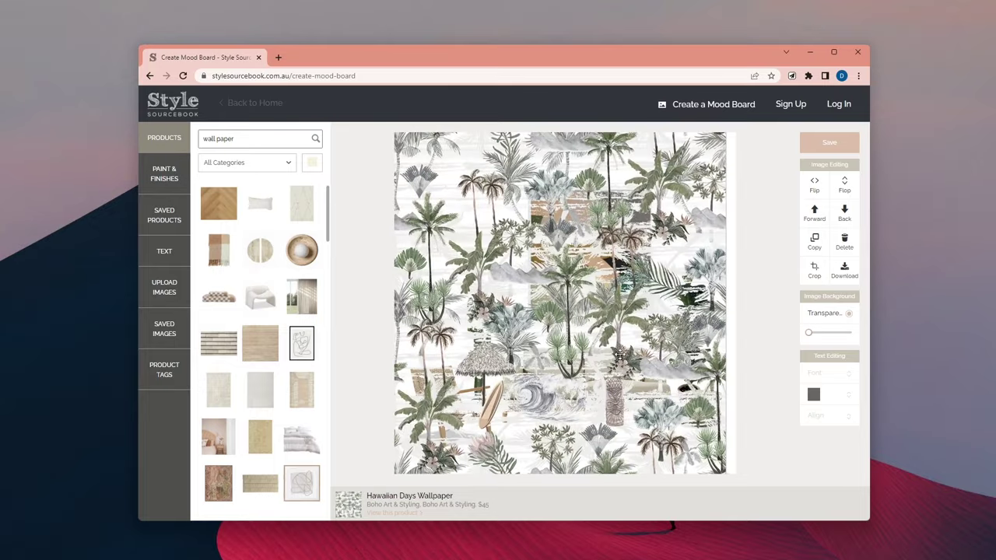
Send the Hawaiian Days Wallpaper behind the furniture and shrink it to a strip along the canvas's left edge.
left_click(844, 211)
left_click_drag(451, 311, 516, 311)
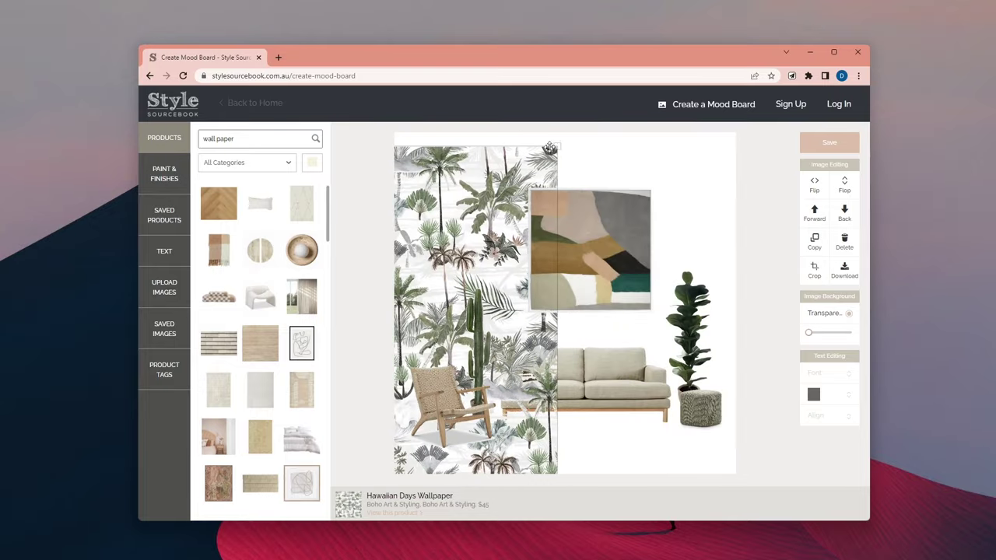
left_click_drag(556, 140, 492, 206)
left_click_drag(428, 234, 402, 162)
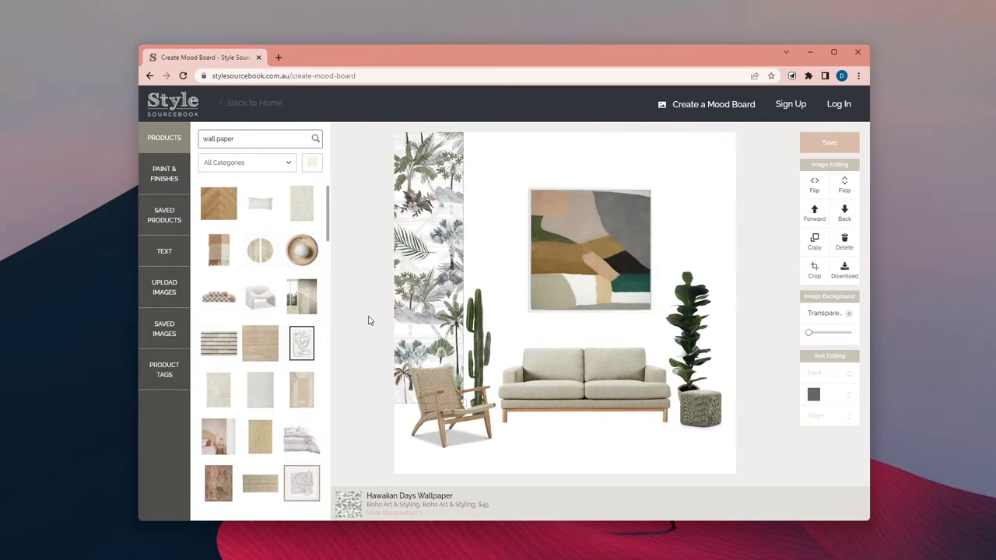
Show the Light Neutral Laminate flooring options among the paint and finishes.
left_click(164, 172)
left_click(265, 163)
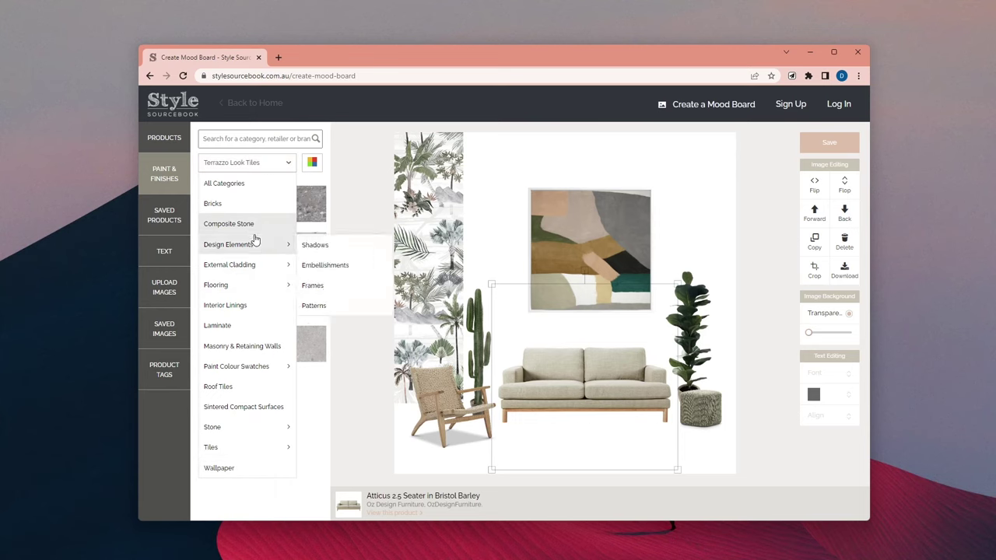
mouse_move(365, 291)
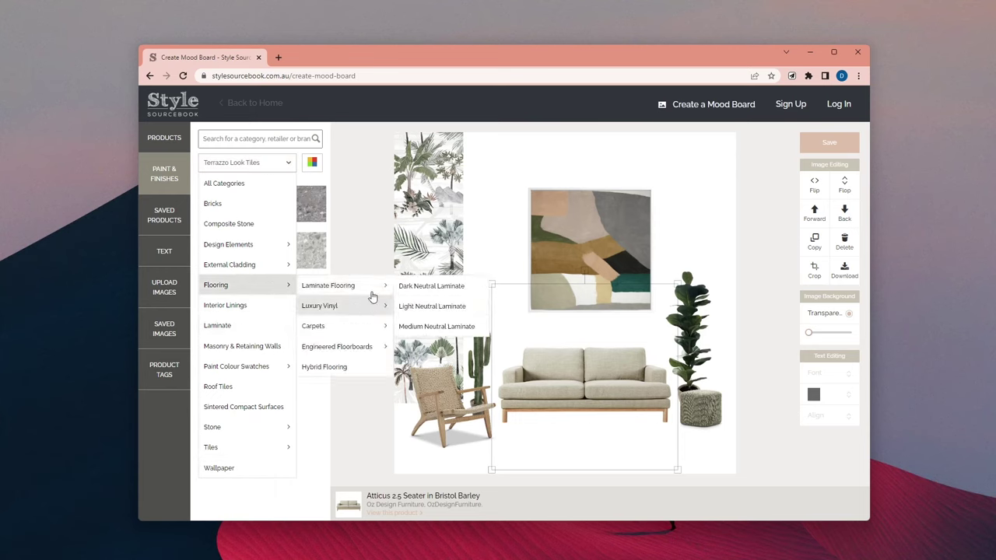
left_click(432, 305)
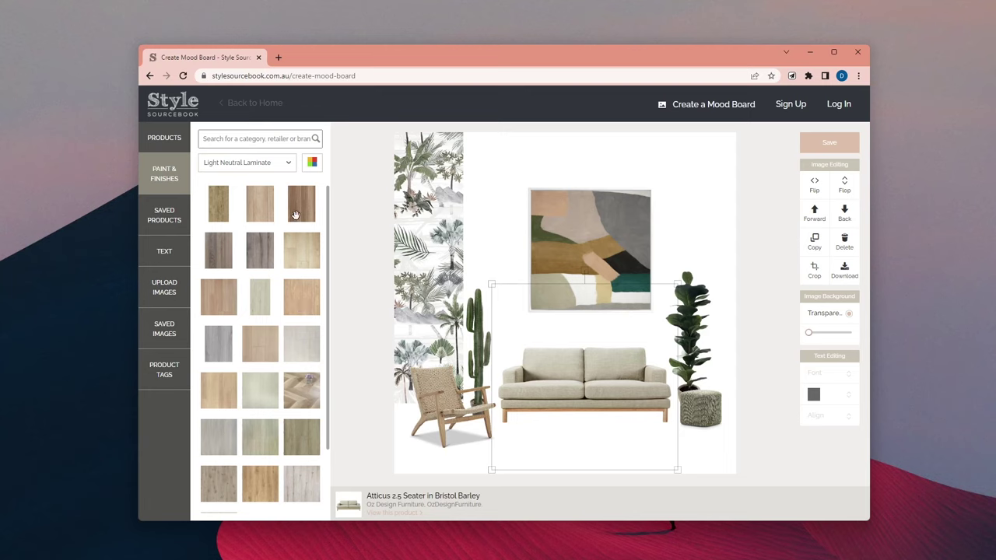
Place the Dundee Ninewells laminate in the canvas's lower-left area at a reduced size and send it behind the furniture.
left_click_drag(265, 337, 513, 435)
left_click_drag(569, 372, 615, 327)
left_click_drag(544, 389, 361, 452)
left_click(844, 217)
left_click(845, 217)
Copy the laminate to extend the floor across the canvas's full width, keeping the copies behind the furniture.
left_click(814, 241)
left_click(844, 212)
left_click(813, 241)
left_click(844, 212)
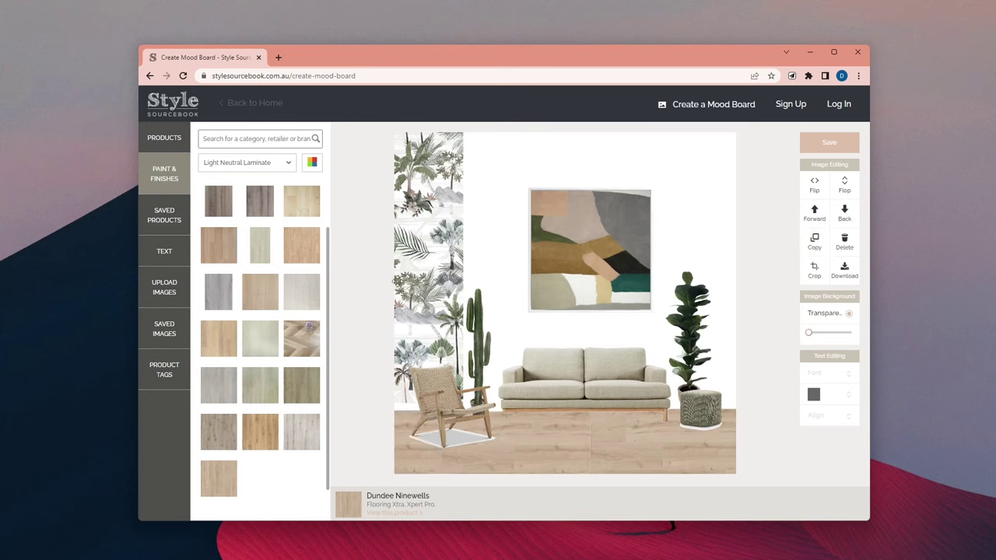
left_click_drag(407, 292, 390, 237)
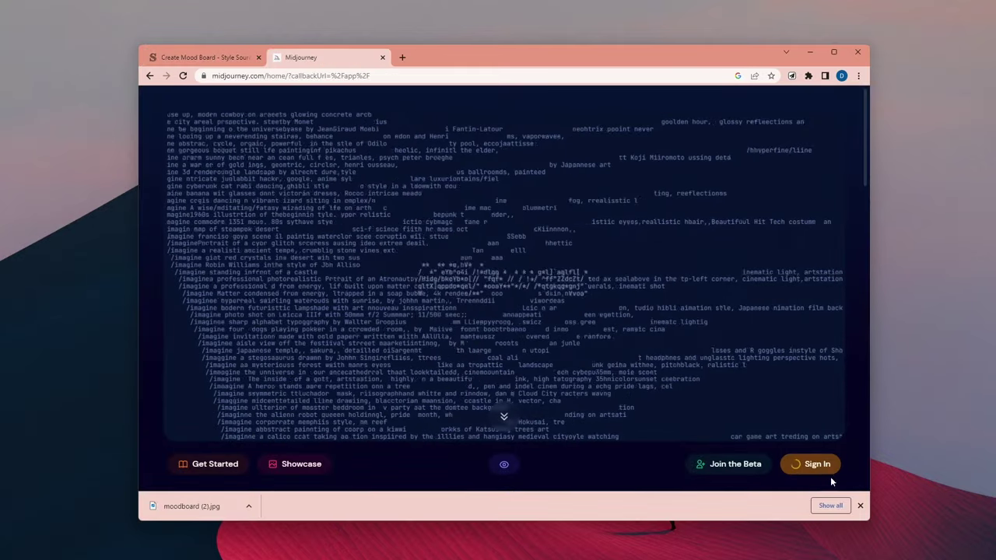
Switch to the Midjourney website and sign in.
left_click(813, 464)
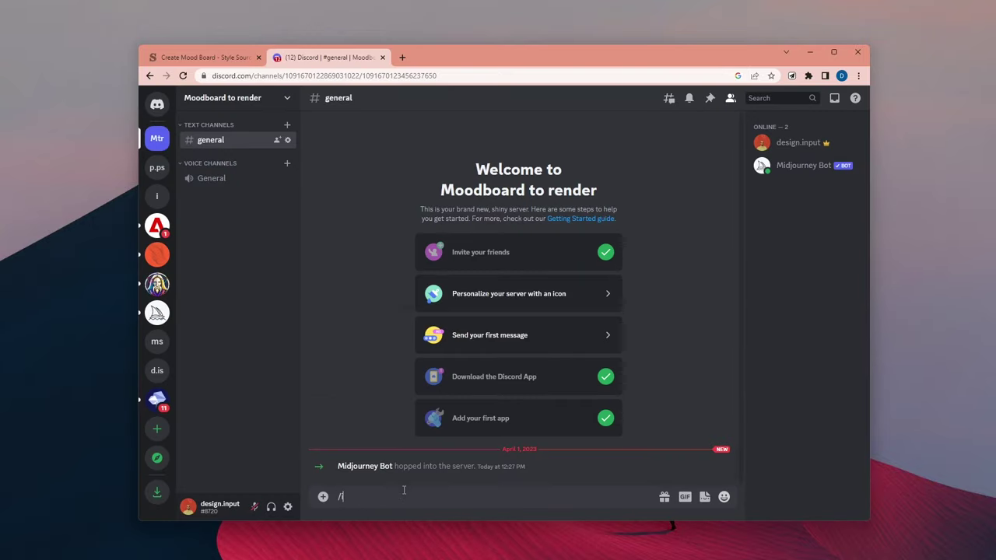
type("magine")
key("Return")
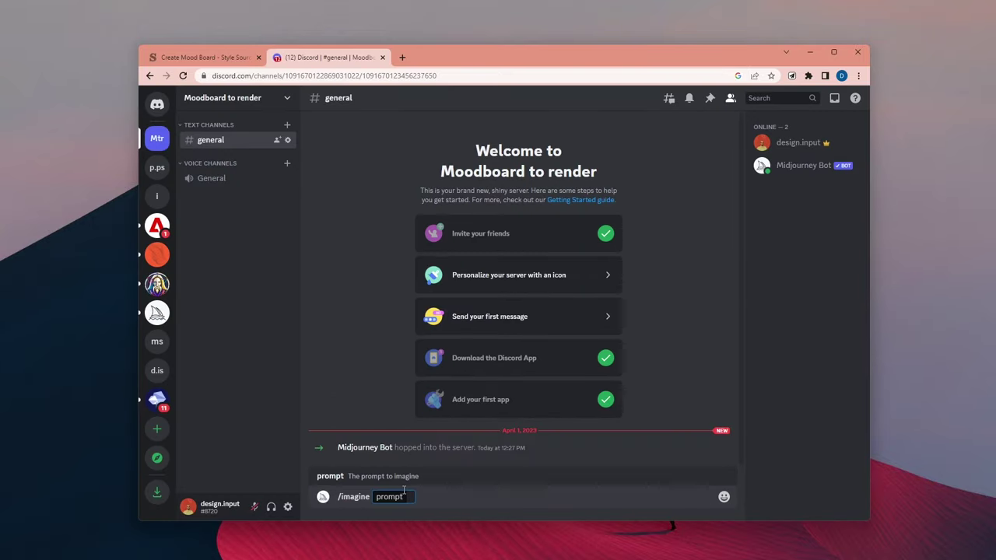
key("BackSpace")
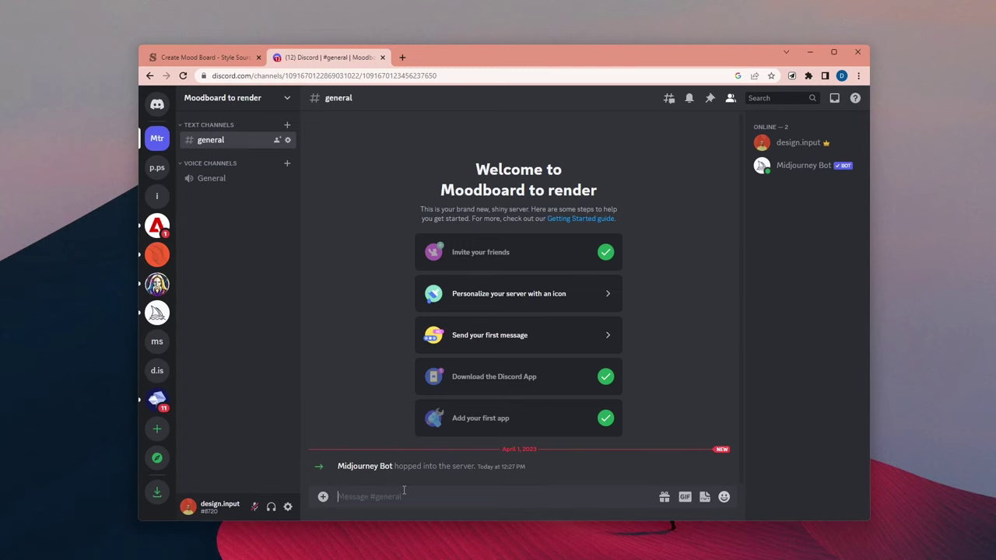
Open the Midjourney Bot settings with the /settings command in the general channel.
type("/settings")
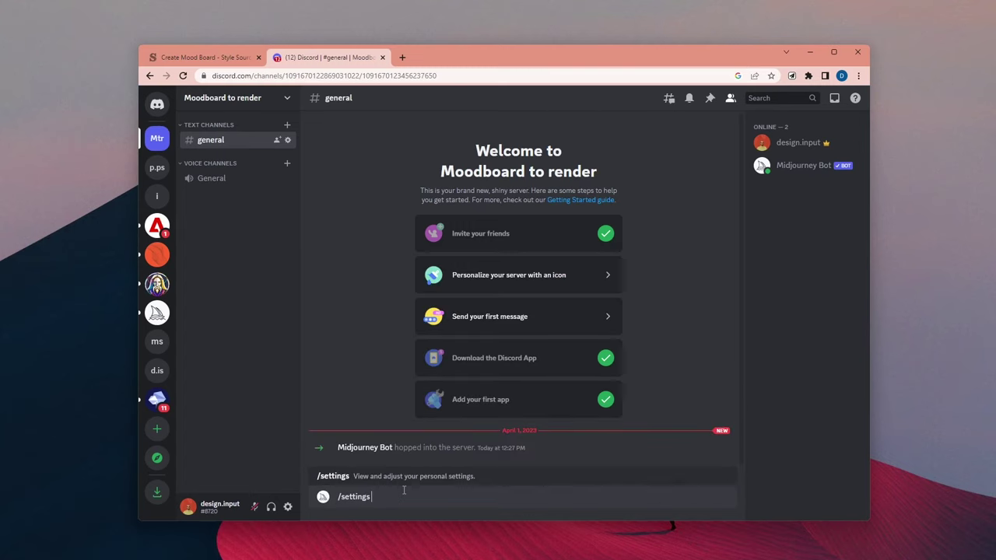
key("Return")
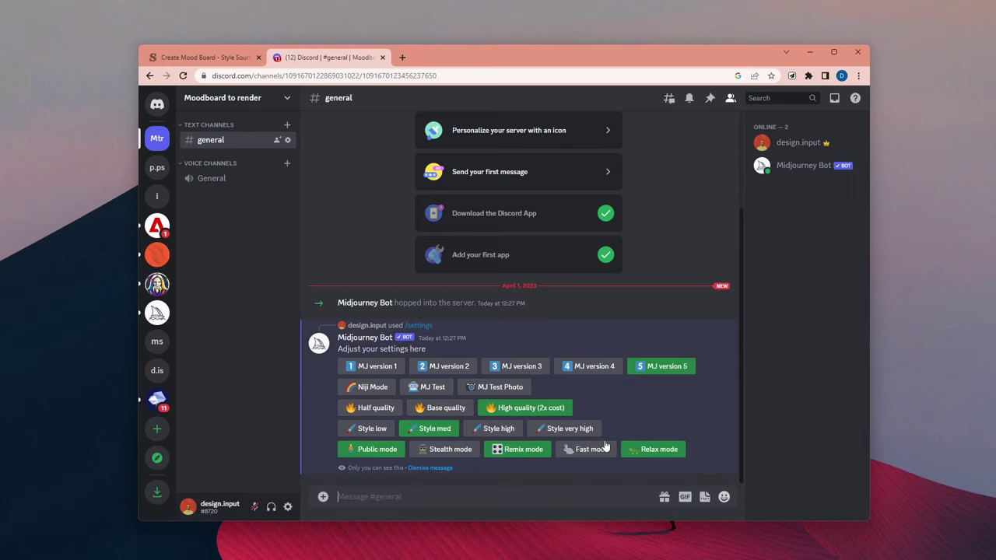
left_click(642, 377)
Post the mood board image in the general channel and copy its image address.
key("ctrl+v")
key("Return")
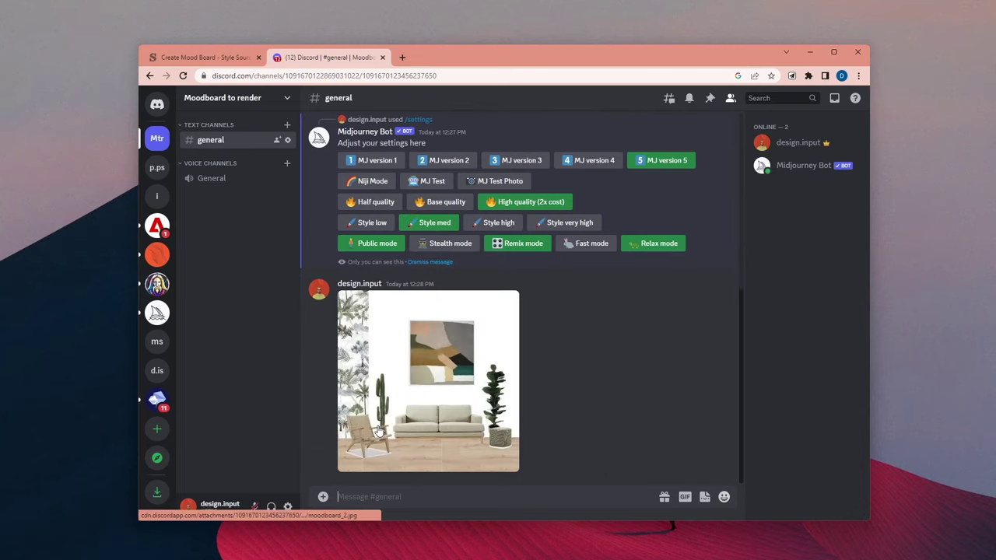
left_click(440, 356)
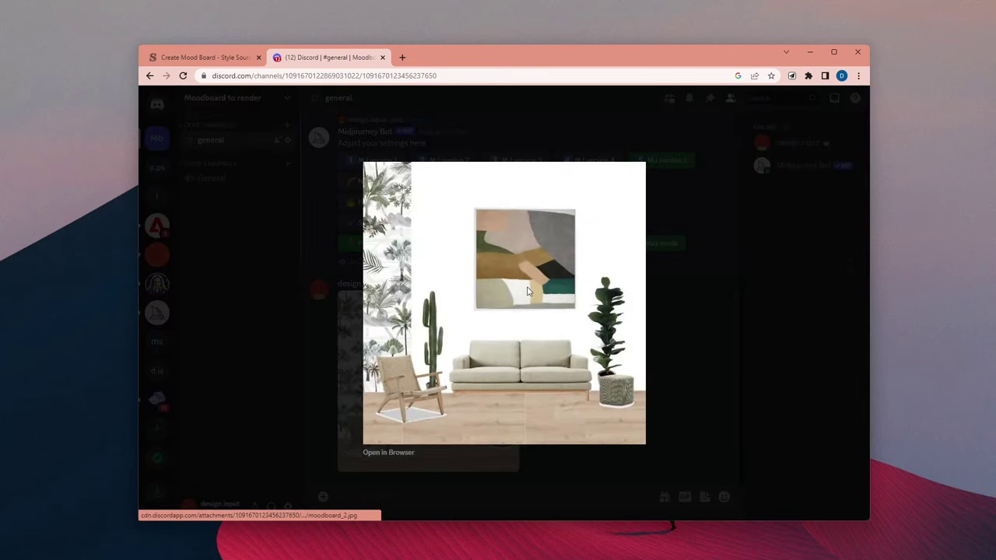
right_click(526, 289)
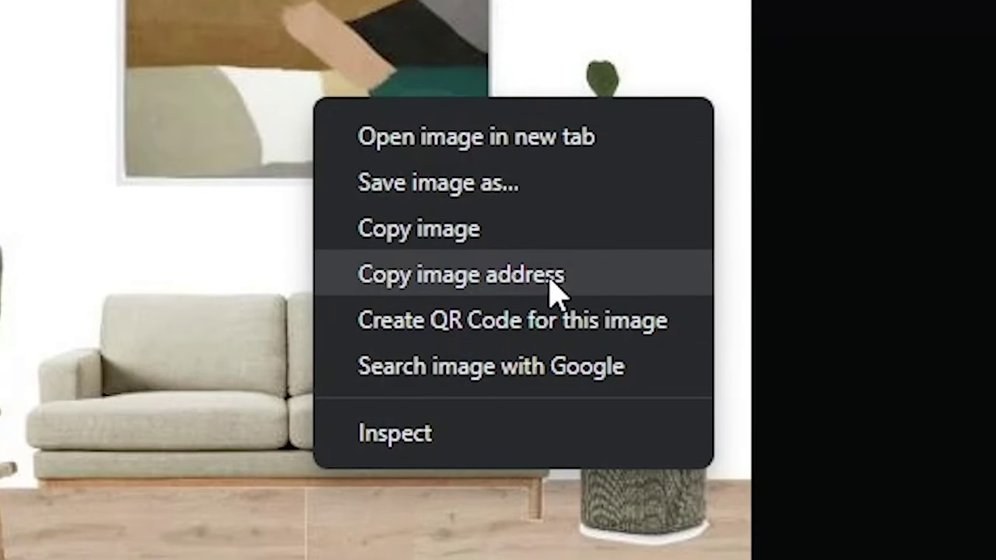
left_click(551, 285)
left_click(680, 371)
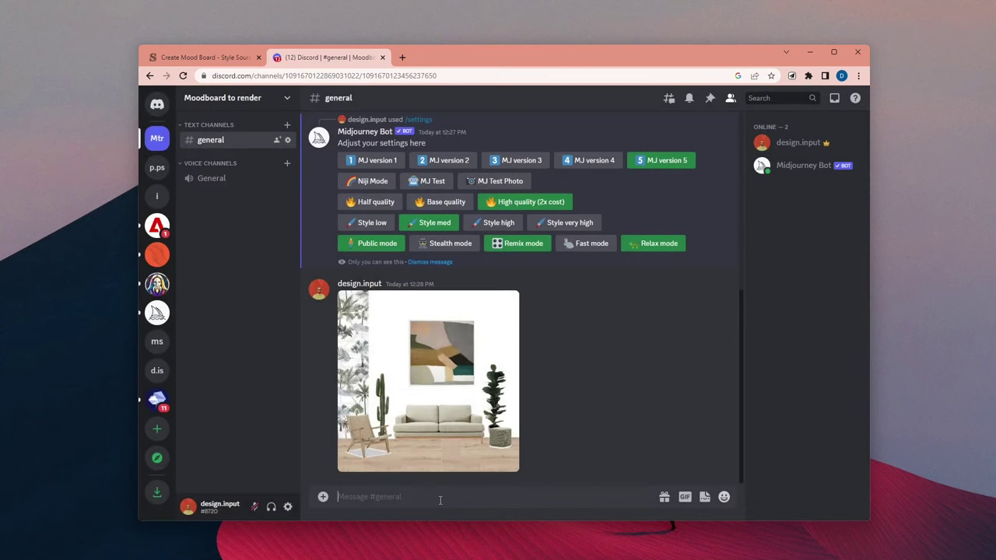
Start an /imagine prompt with the copied mood board image address.
left_click(440, 500)
type("/imagine")
key("Return")
key("ctrl+v")
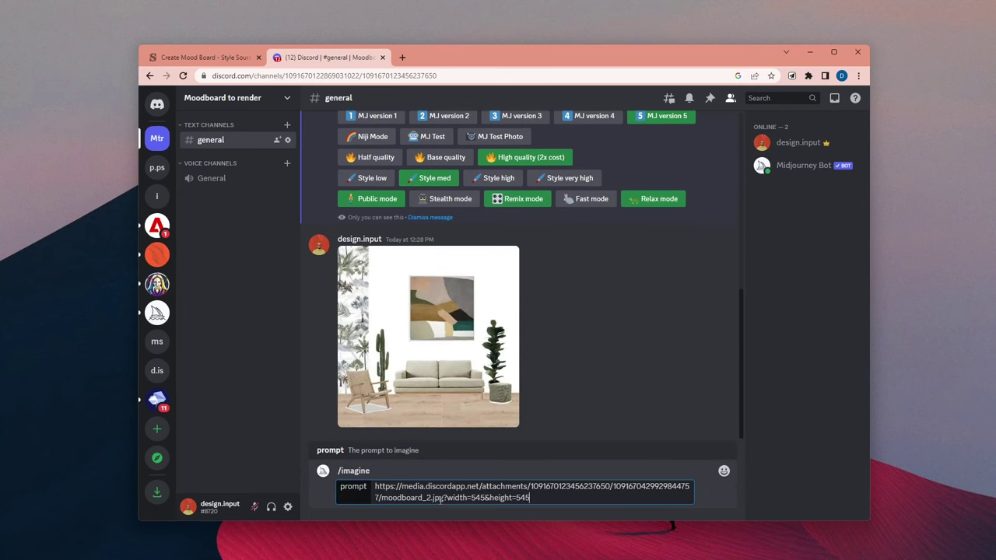
Continue the prompt with "architectural photograpghy, living room view with wooden flooring and white stucco wall partly covered with wall paper, green plats and".
type("architectural photograpghy, re")
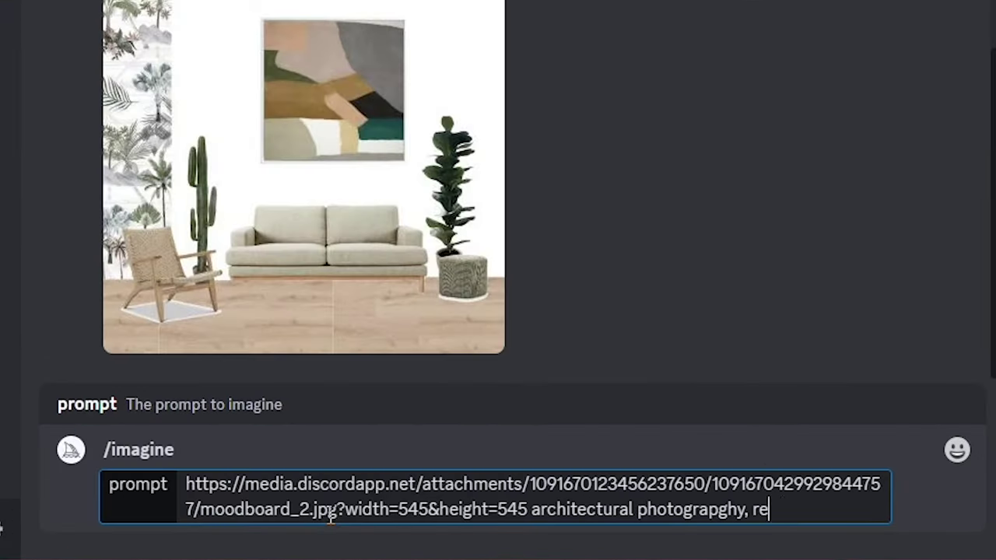
key("BackSpace")
key("BackSpace")
type("living room view")
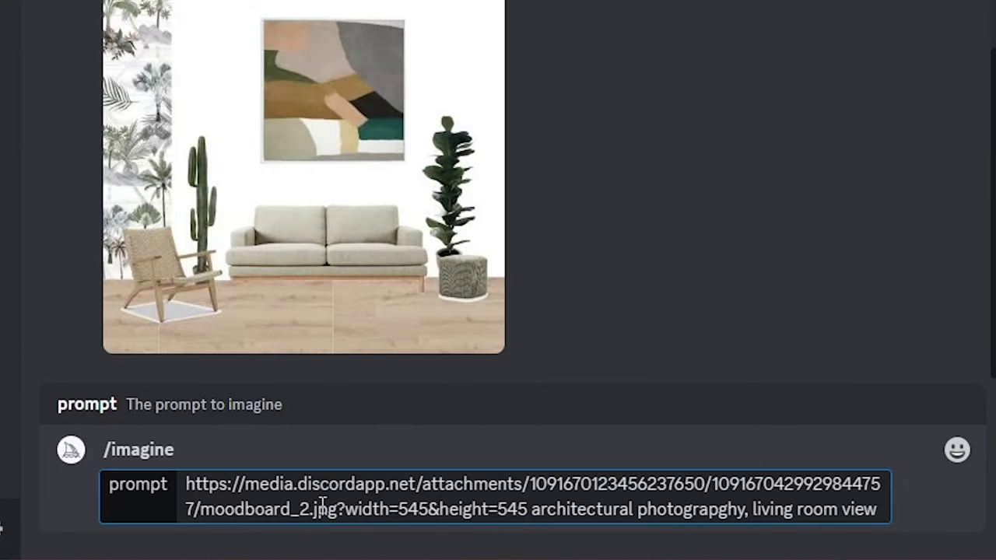
type(" with wooden floori")
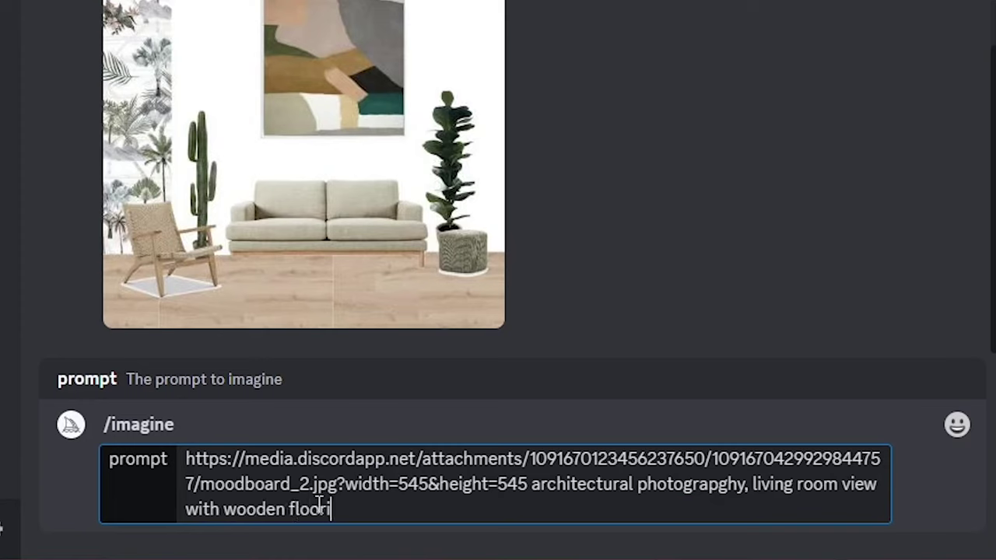
type("ng and white stucco")
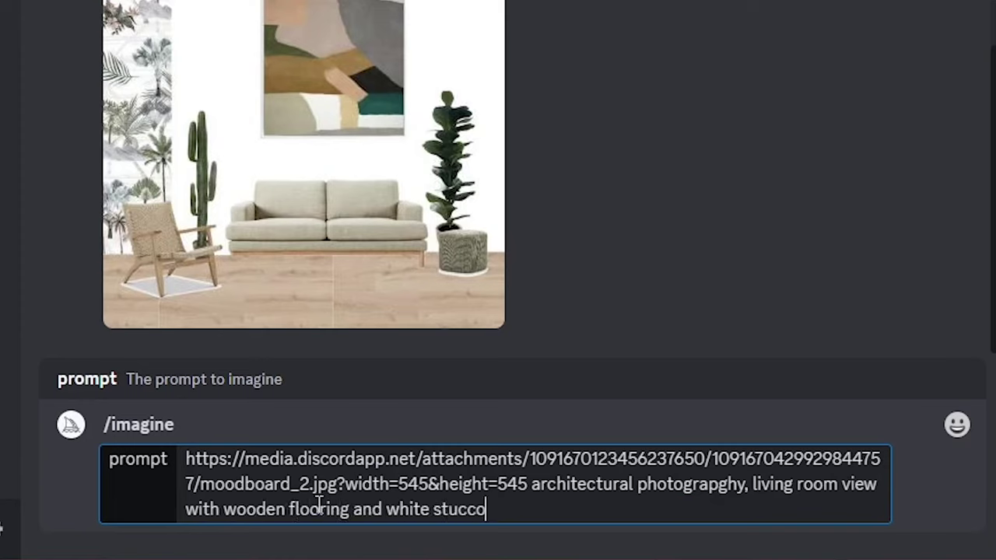
type(" wall partly covered with wall p")
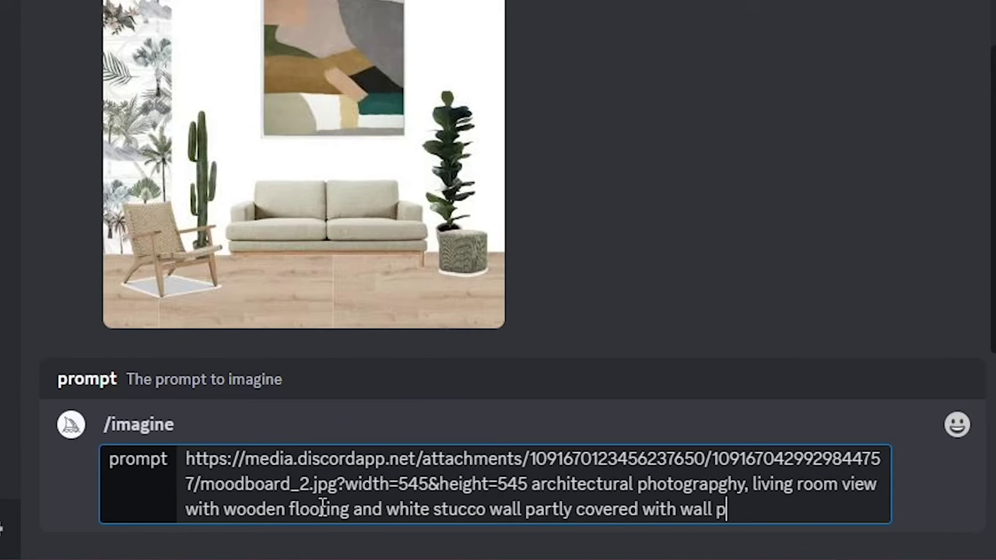
type("aper, green plats and")
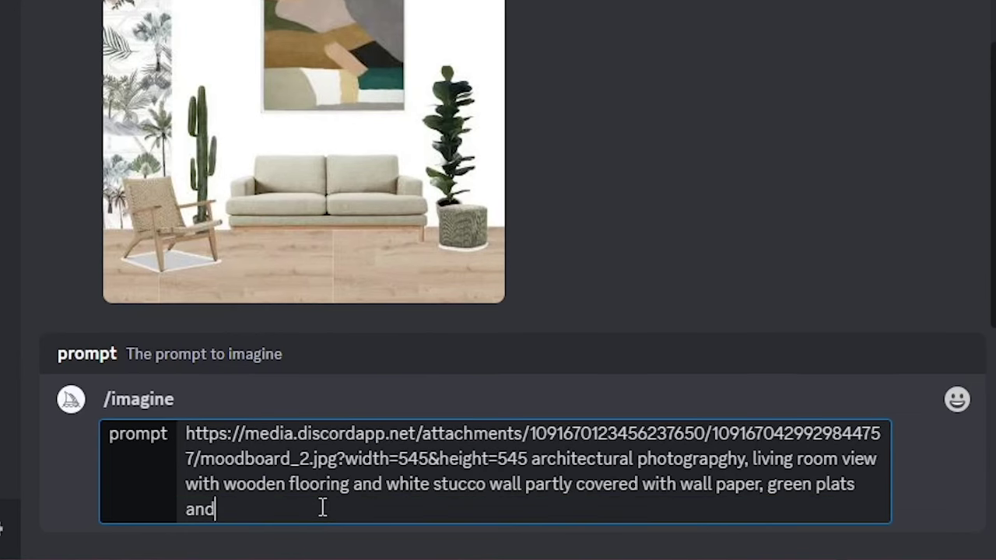
Add "cactus next to the sofa, minimalist living room layout, sun ray tracing, global illumination, abstract painting on the wall --ar 4:5 --iw 2" and submit the prompt.
type(" cac")
type("tus next to the sofa, minimalist living room layout, sun ray tracing")
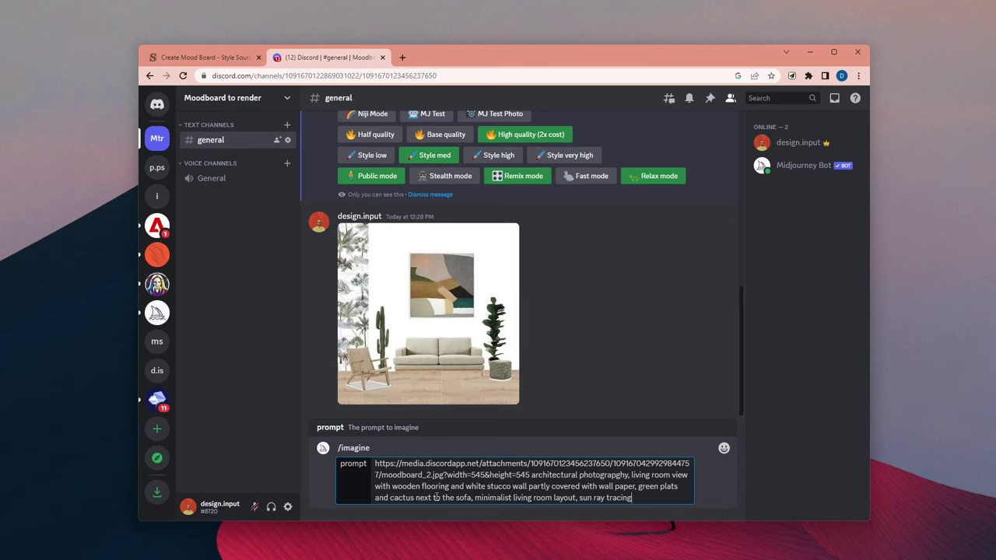
type(", global illumination, abstract painting on the wall --ar 4:5 --iw")
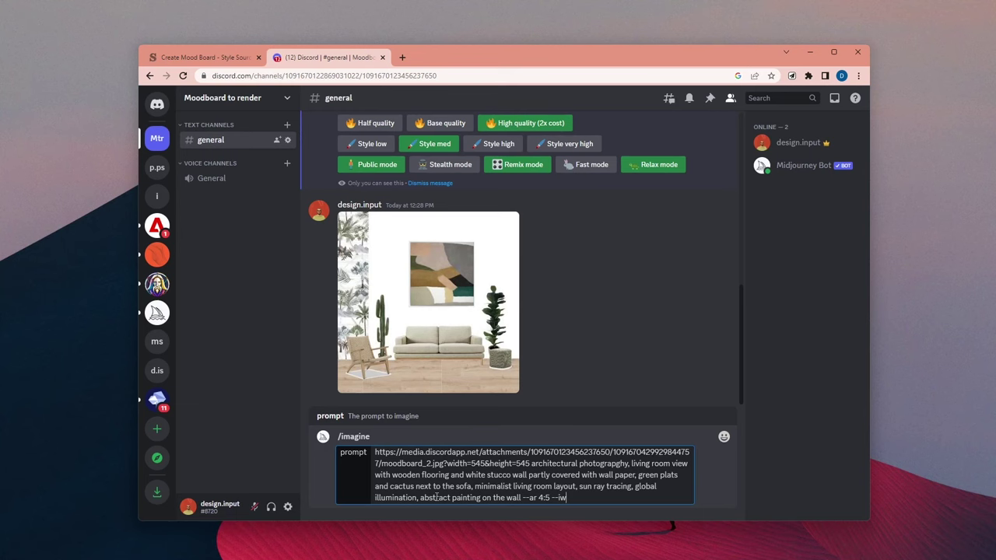
key("ctrl+a")
key("Return")
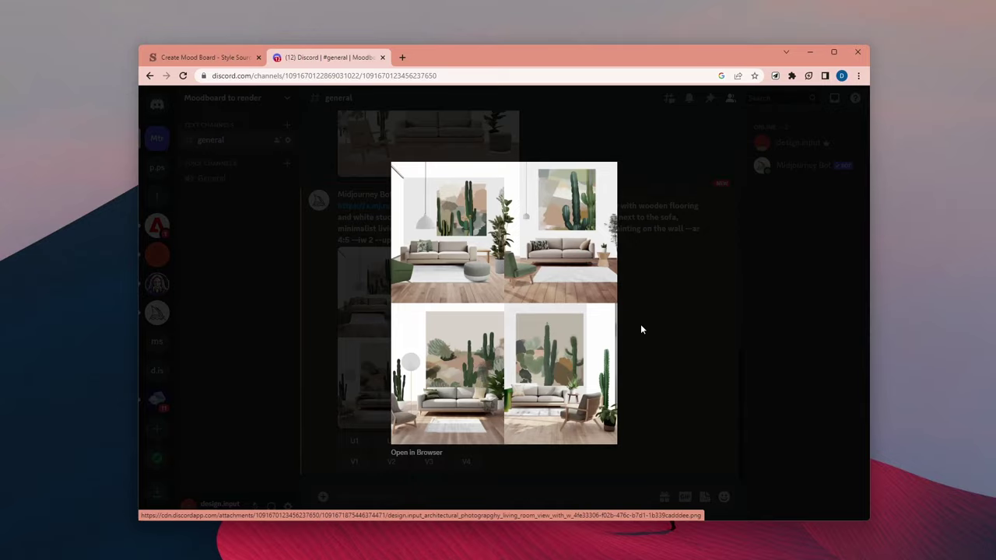
Examine the generated image grid and the upscaled living room renders.
left_click(640, 324)
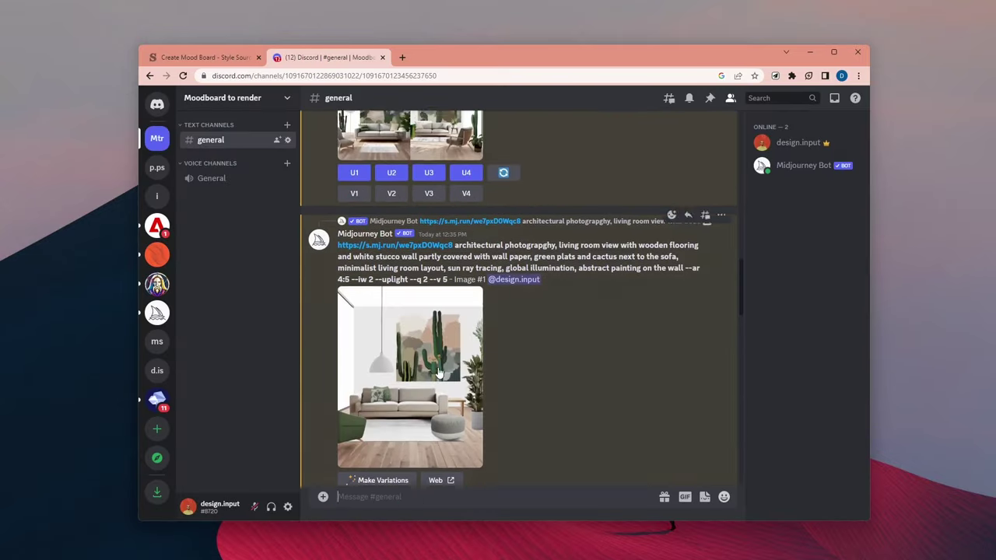
left_click(435, 381)
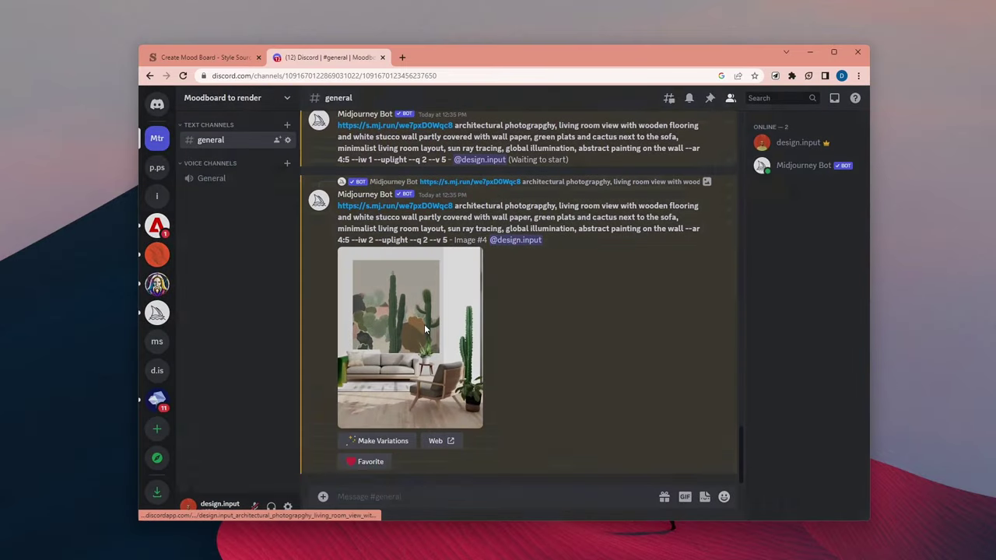
left_click(672, 296)
Reuse the earlier prompt text with --ar 4:5 --iw 2 in a new /imagine command and submit it.
left_click_drag(337, 205, 410, 229)
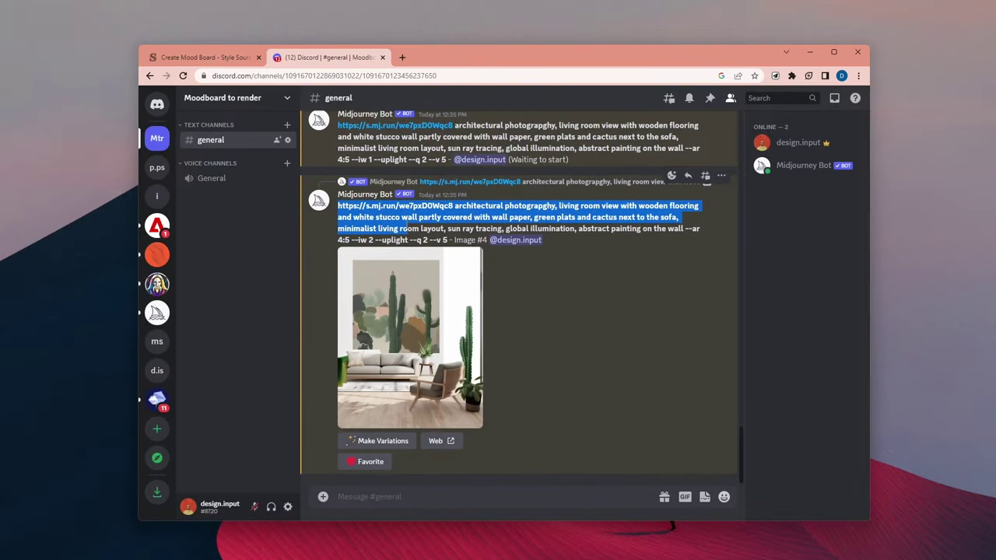
left_click(443, 495)
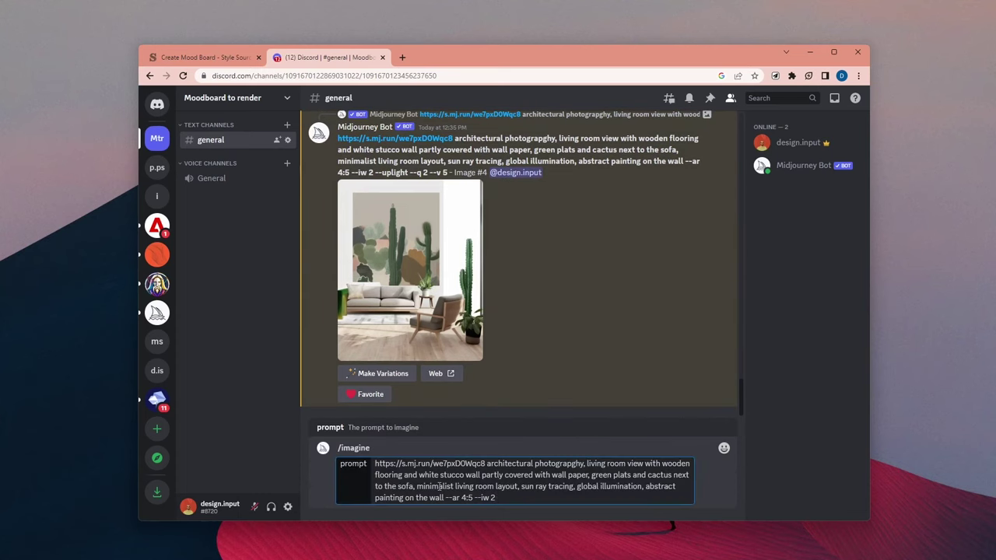
key("Return")
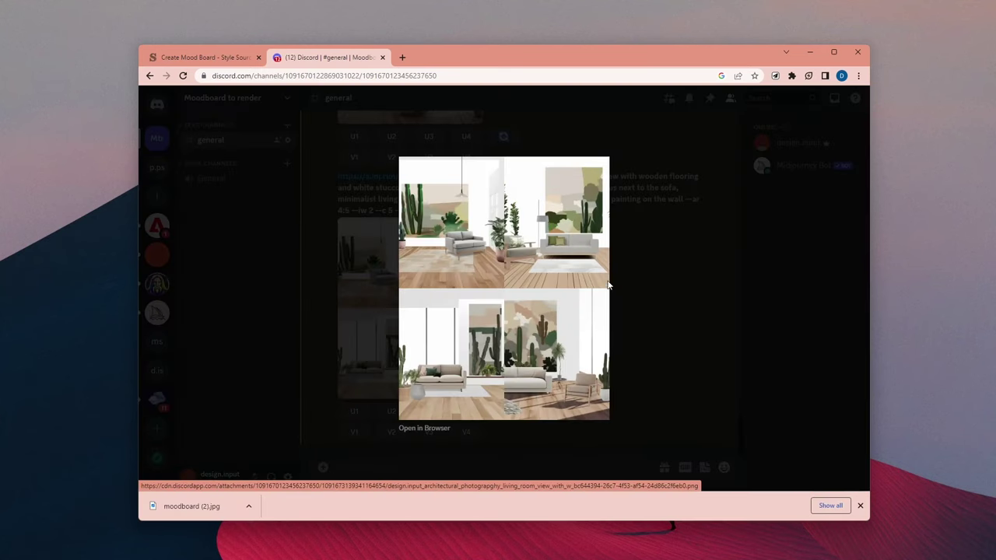
Compare the enlarged image grids generated with different prompt parameters.
left_click(648, 250)
scroll(623, 253, "up", 3)
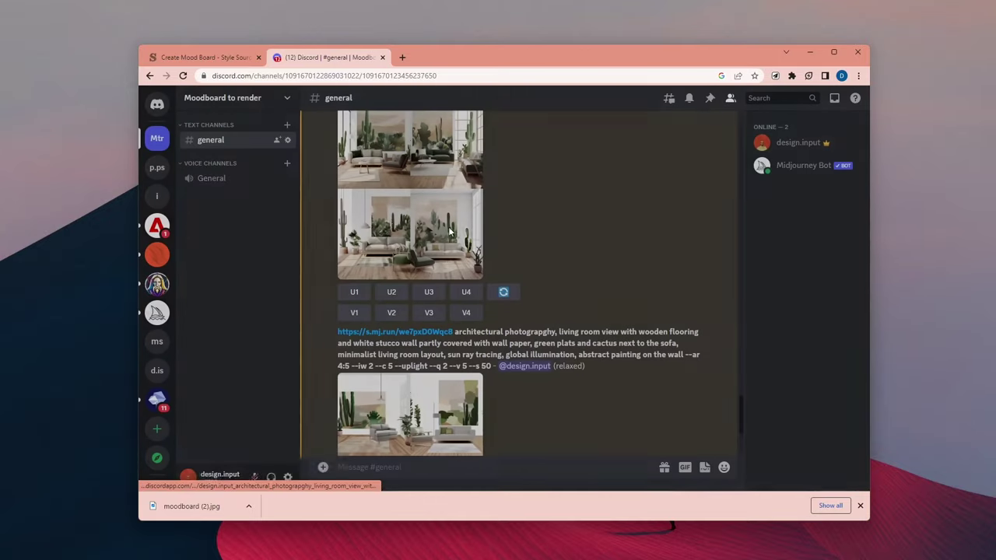
left_click(424, 247)
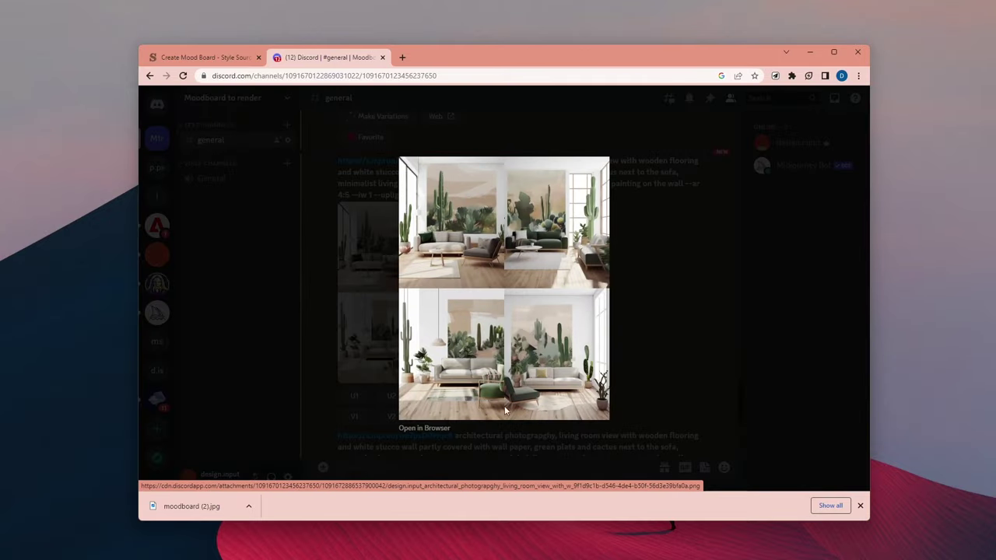
key("Escape")
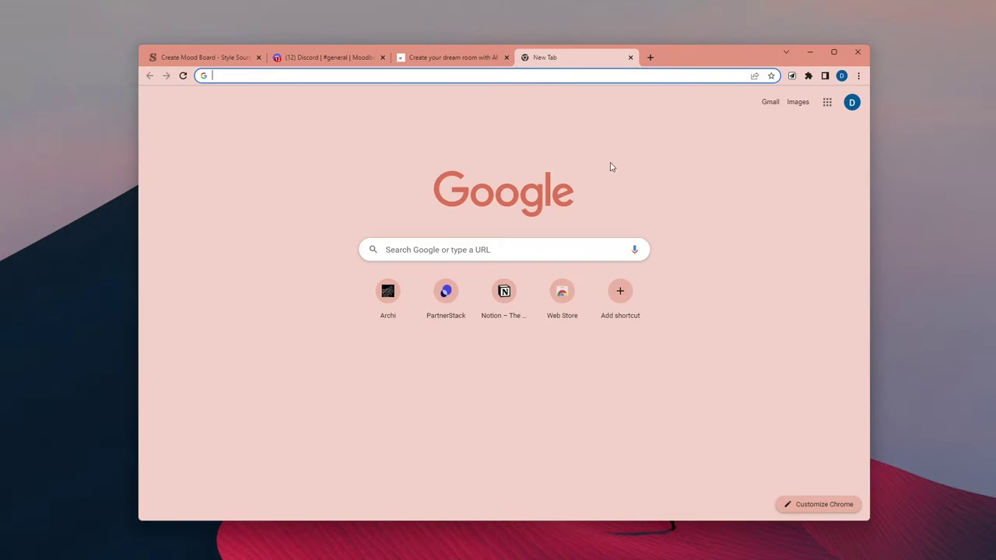
Open roomgpt.io/dream, choose the Modern theme for a living room and upload the mood board image.
key("ctrl+v")
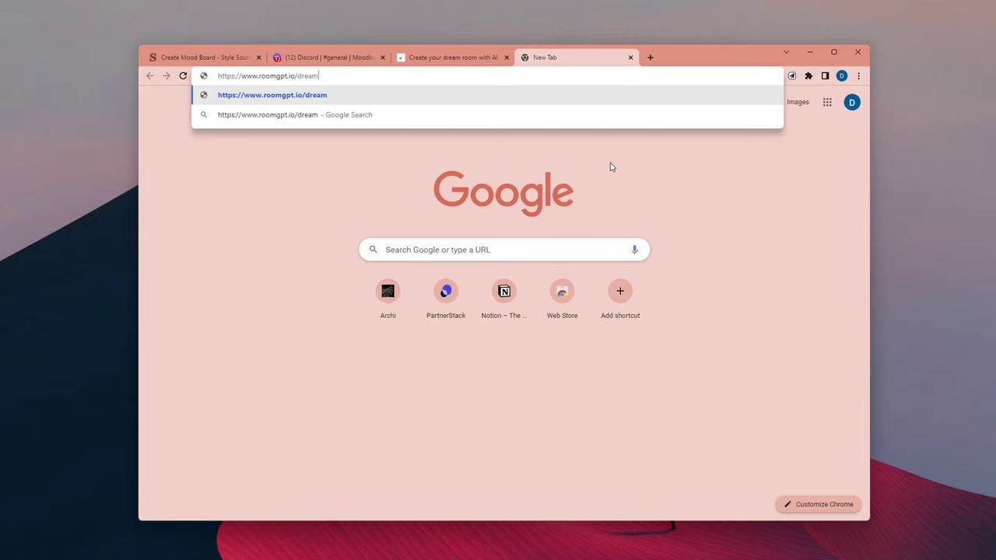
key("Return")
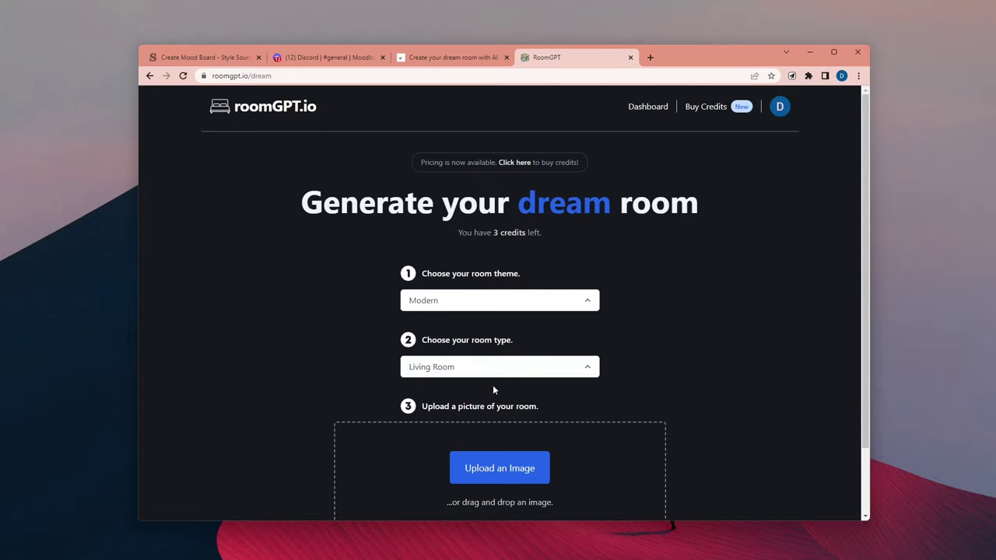
left_click(525, 300)
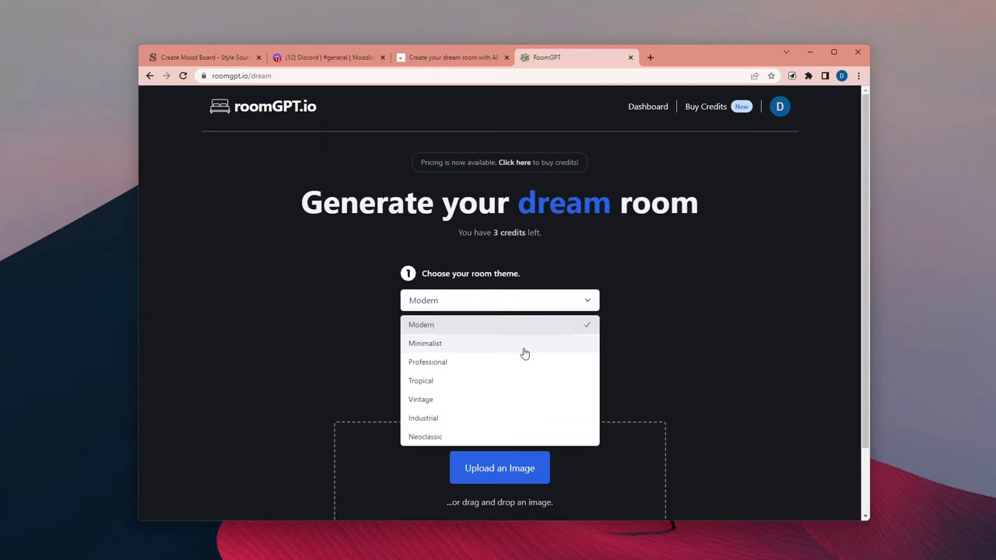
left_click(523, 347)
left_click(513, 365)
left_click_drag(525, 329, 624, 343)
scroll(625, 344, "down", 2)
left_click(526, 382)
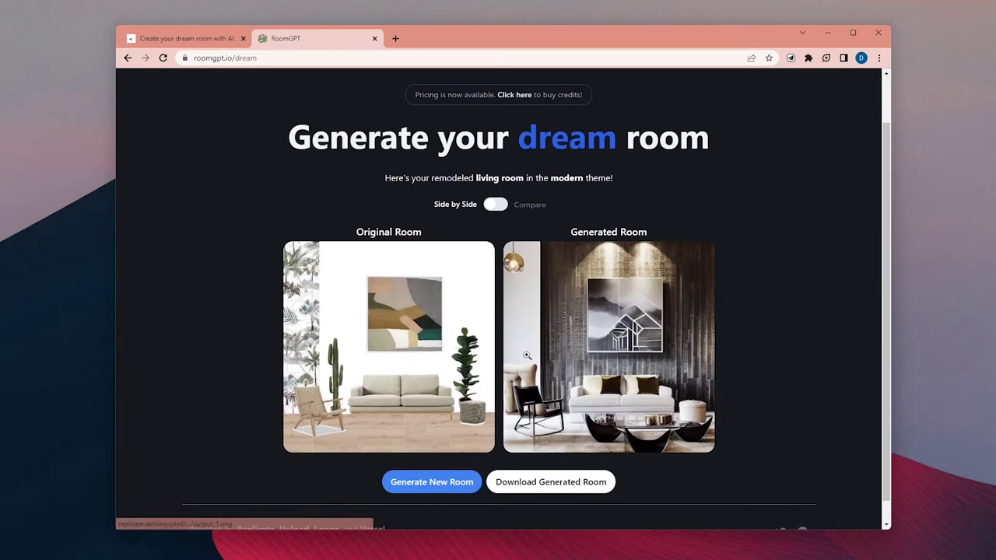
Compare the generated modern living room with the original mood board using the comparison slider.
left_click(492, 204)
left_click_drag(498, 340, 645, 464)
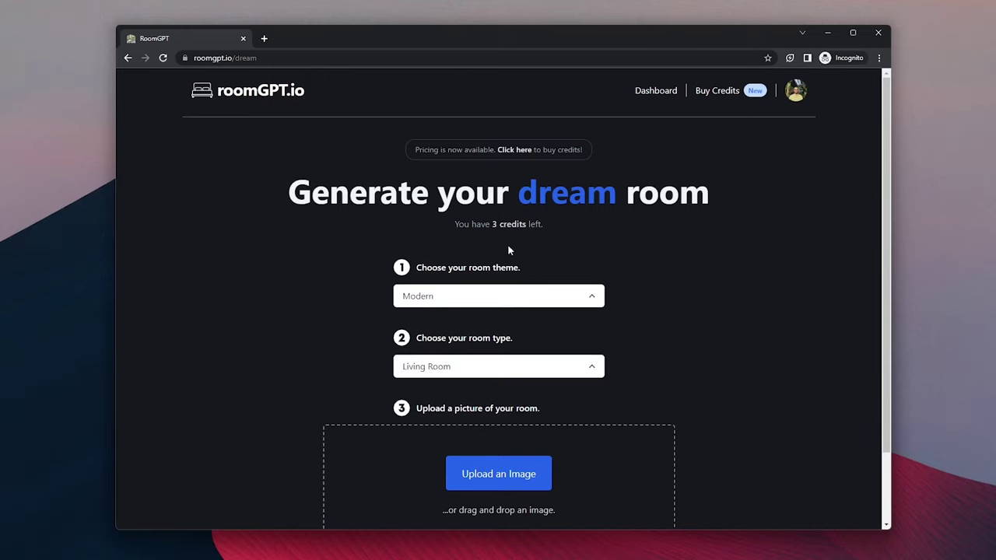
Choose the Tropical theme for the living room and upload the mood board image again.
left_click(509, 308)
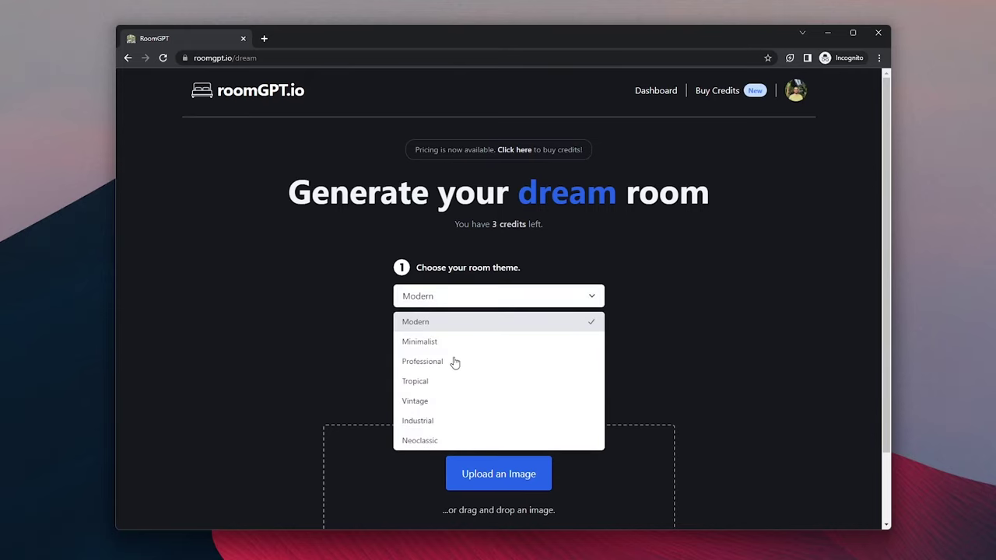
left_click(432, 383)
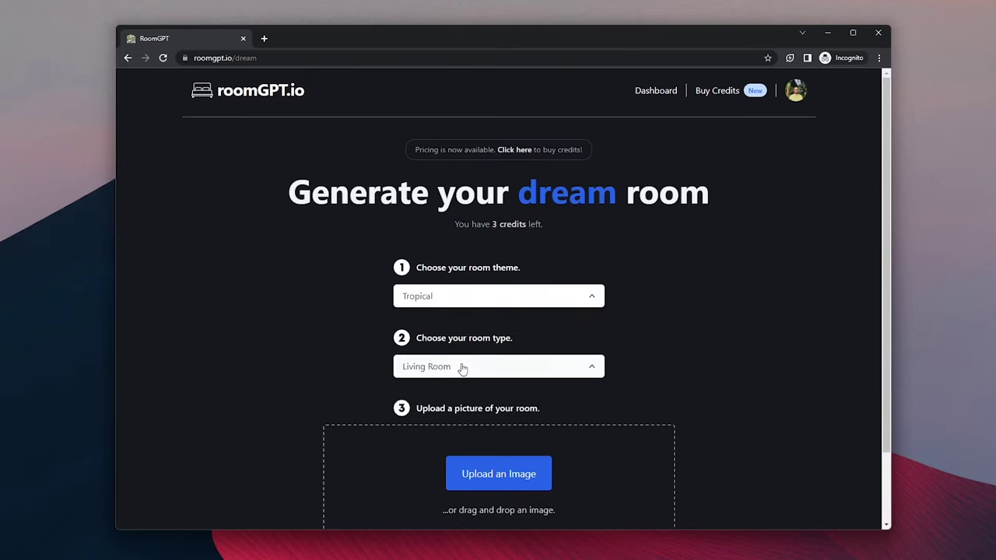
scroll(459, 379, "down", 1)
left_click_drag(2, 513, 518, 454)
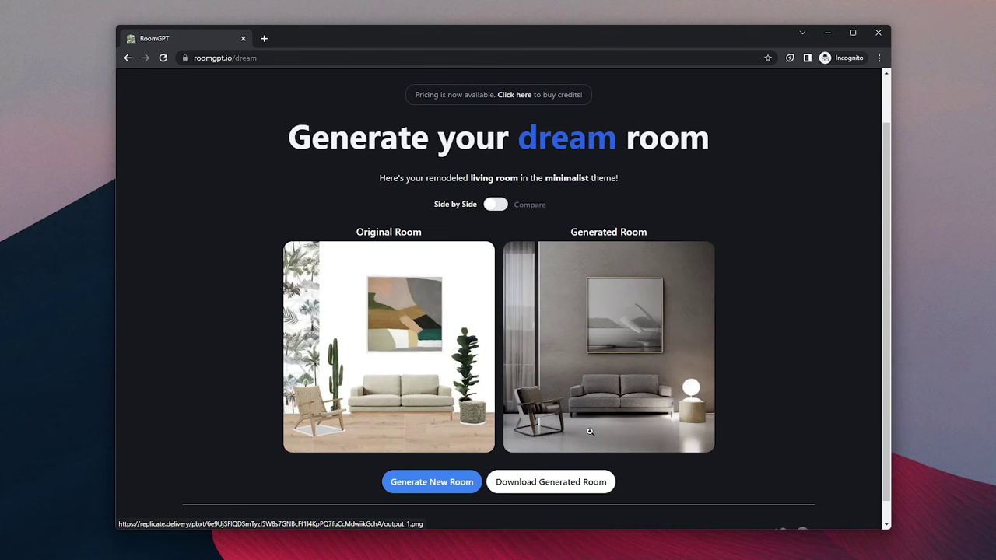
scroll(576, 553, "up", 1)
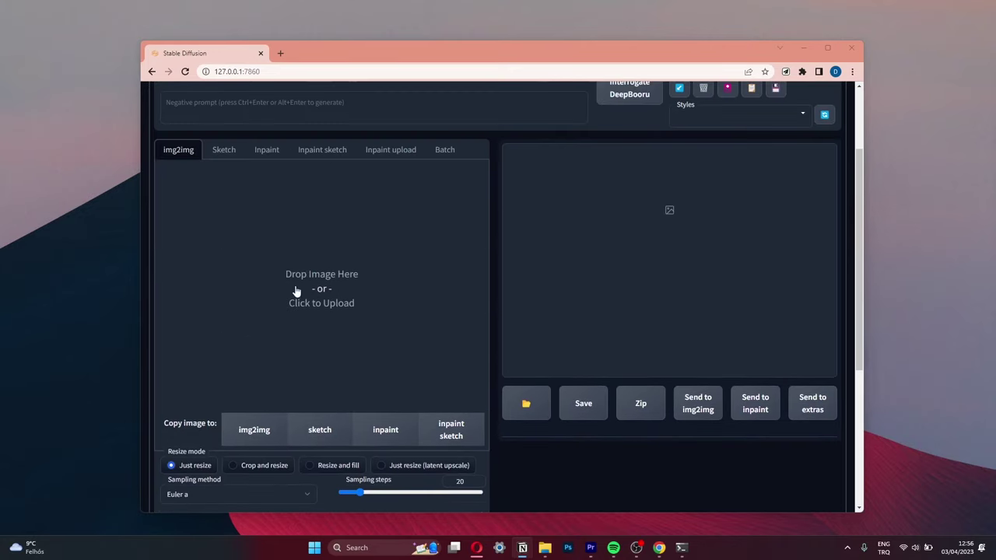
In Stable Diffusion, load moodboard (1).jpg as the img2img source image.
left_click(295, 291)
scroll(448, 205, "down", 2)
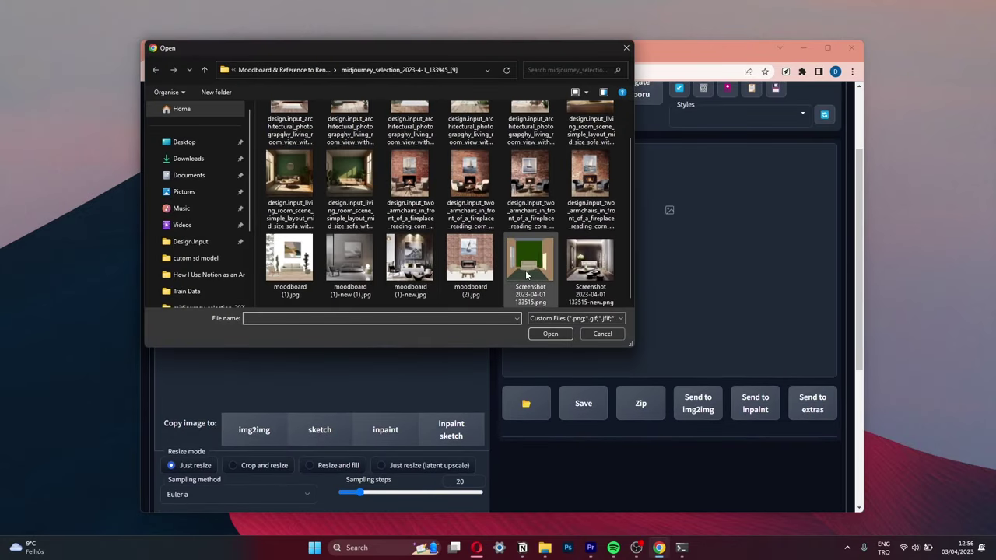
left_click(290, 266)
left_click(587, 342)
Expand the ControlNet section below the generation settings, look through its options and collapse it.
scroll(365, 300, "down", 3)
left_click(297, 426)
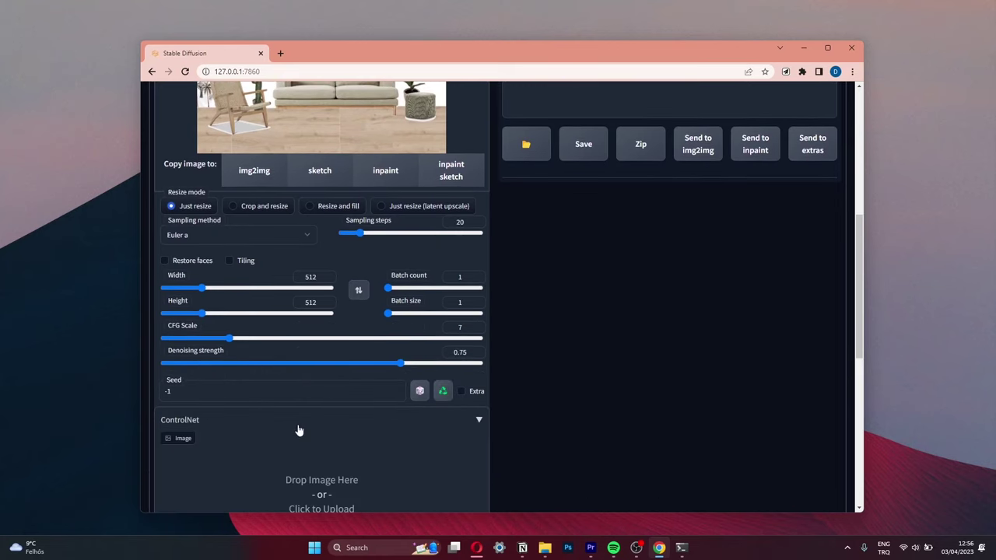
scroll(297, 428, "down", 3)
scroll(297, 428, "up", 3)
left_click(478, 458)
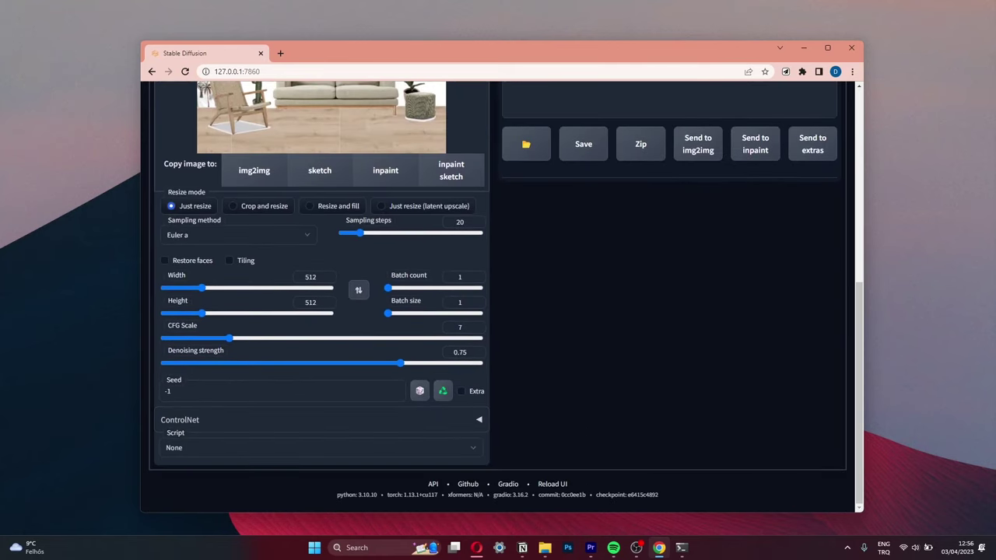
scroll(232, 107, "up", 5)
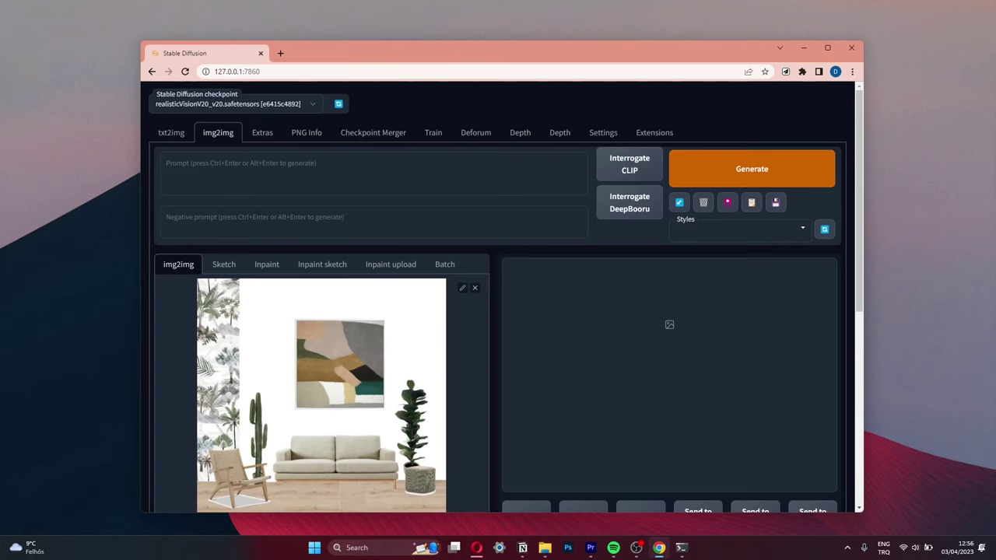
Write a prompt for a RAW photo of a boho style living room with green plants, cactus, wallpapered wall and an abstract painting over the sofa.
key("alt+Tab")
left_click(244, 161)
type("RAW photo")
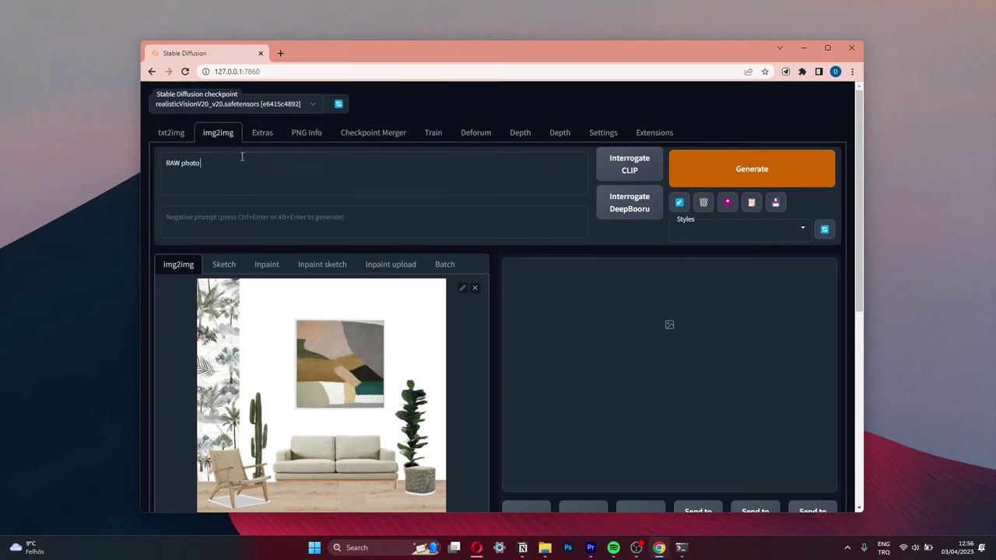
type(" of a living room view, boho style interior living r")
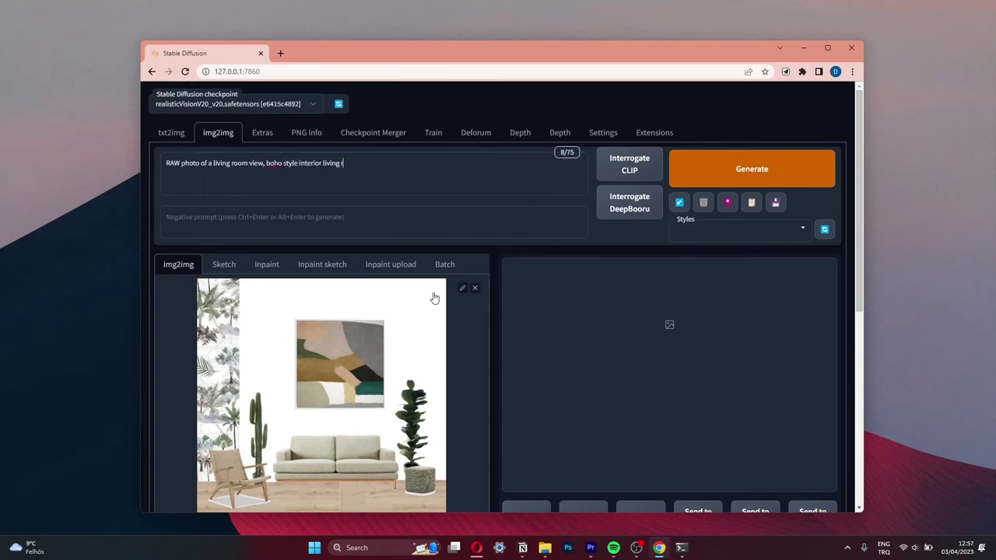
type("oom design with")
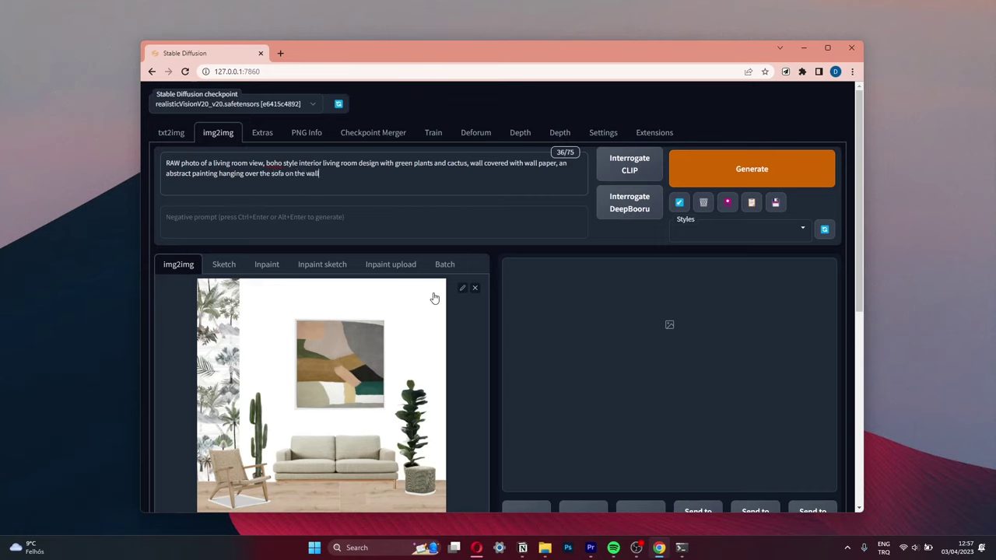
Extend the prompt with "global illumination, sun ray tracing, daytime view, high quality, high res, 8k, vray render" and the epiNoiseoffset_v2 LoRA.
type(", sun ray tracing, daytime view, high quality, high res, 8k, vray render")
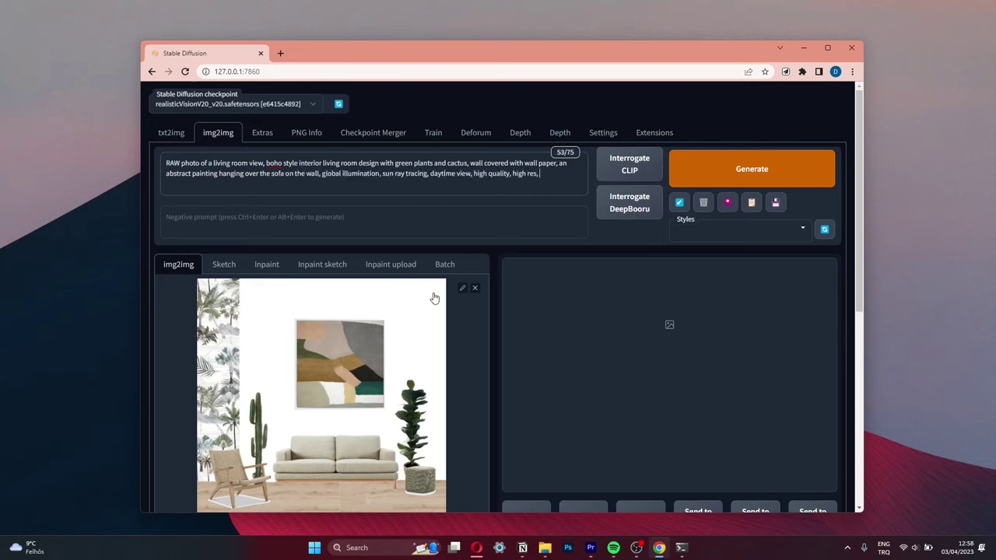
left_click(728, 203)
left_click(220, 378)
Fill in the negative prompt with quality and anatomy terms from "lowres, text, error, cropped, worst quality" through "username, watermark, signature".
left_click(242, 213)
left_click(726, 208)
type("lowres, text, error, cropped, worst quality, low quality, jpeg artifacts, ugly, duplicate, morbid, mutilated, out of frame, extra fingers, mutated hands, poorly drawn hands, poorly drawn face, mutation, deformed, blurry, dehydrated, bad anatomy, bad proportions, extra limbs, cloned face, disfigured, gross proportions, malformed limbs, missing arms, missing legs, extra arms, extra legs, fused fingers, too many fingers, long neck, username, watermark, signature")
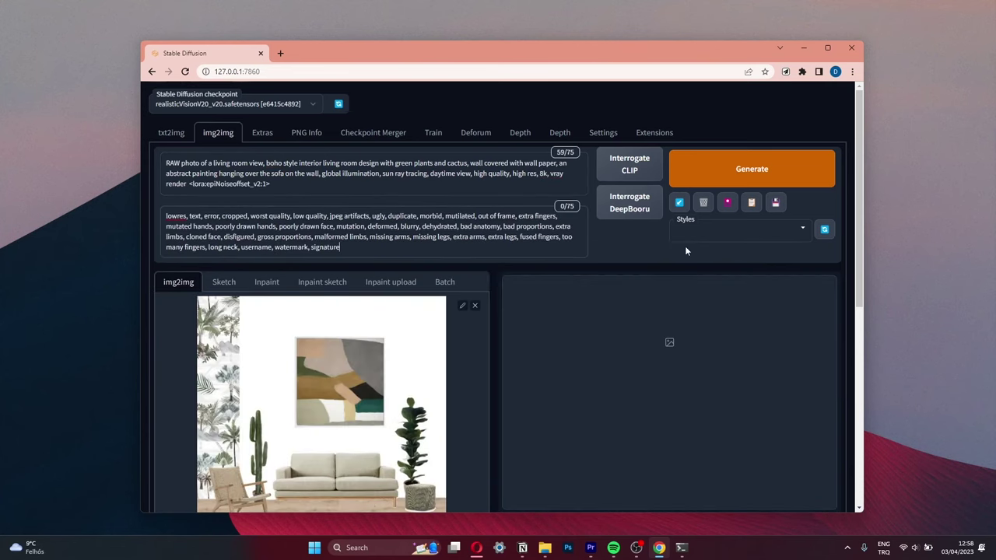
Set the output width and height to 760 each and raise the CFG scale.
scroll(197, 364, "down", 4)
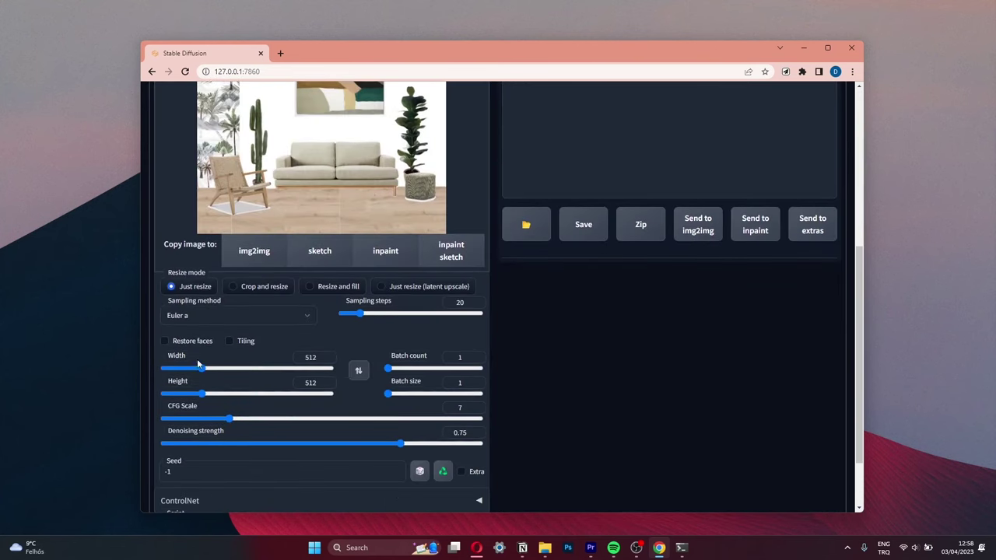
type("760")
double_click(310, 382)
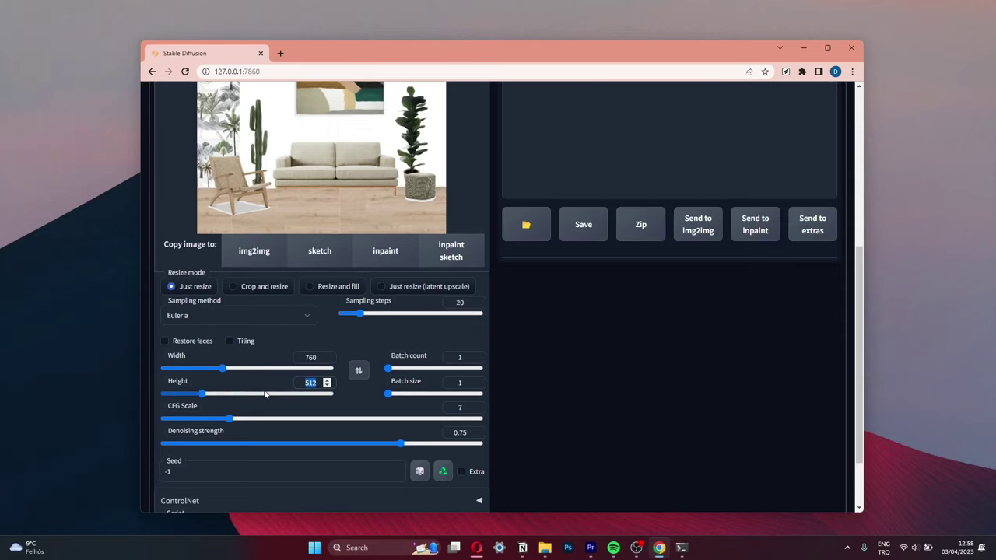
type("760")
scroll(373, 356, "down", 1)
left_click_drag(230, 366, 261, 368)
scroll(435, 311, "up", 7)
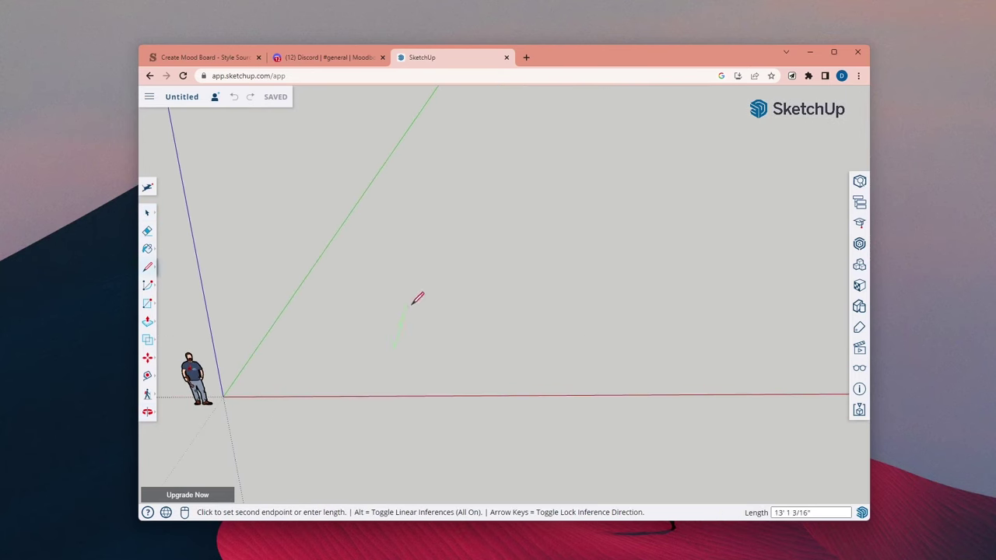
Switch to SketchUp and draw three connected lines on the ground as the room's open U-shaped outline.
left_click(396, 350)
left_click(422, 256)
left_click(612, 256)
left_click(649, 385)
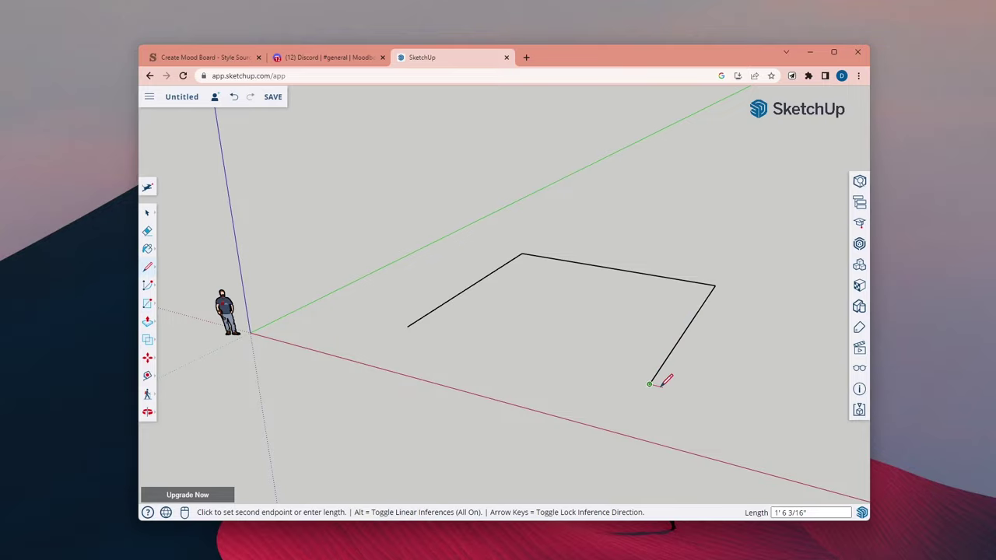
Draw parallel inner lines along the three sides and close both ends to give the walls thickness.
left_click(640, 382)
left_click(707, 284)
scroll(675, 285, "up", 3)
left_click(679, 281)
left_click(380, 238)
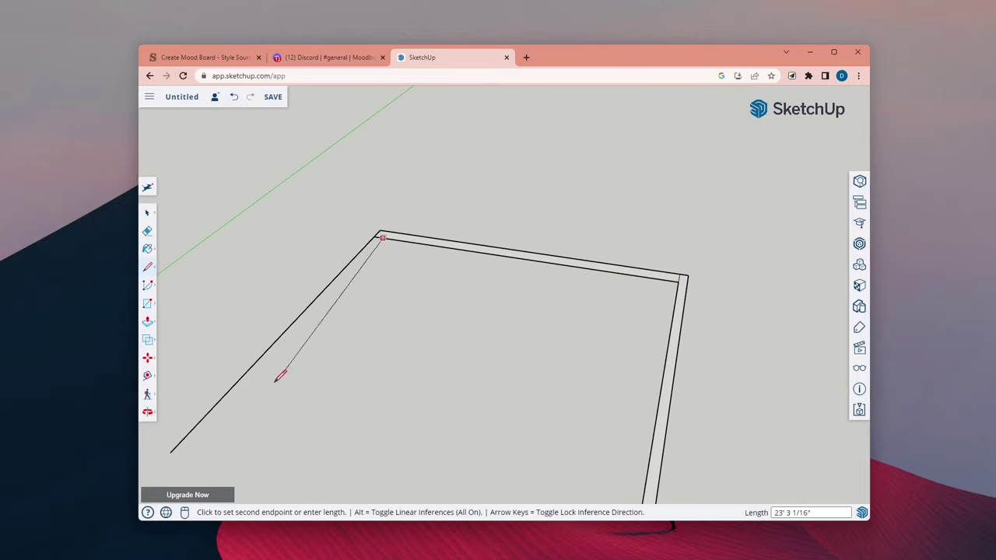
left_click(182, 457)
left_click(170, 452)
Erase the stray short lines at the two corners of the wall outline.
key("p")
key("e")
scroll(645, 289, "up", 3)
left_click(642, 289)
left_click(225, 231)
scroll(225, 232, "down", 3)
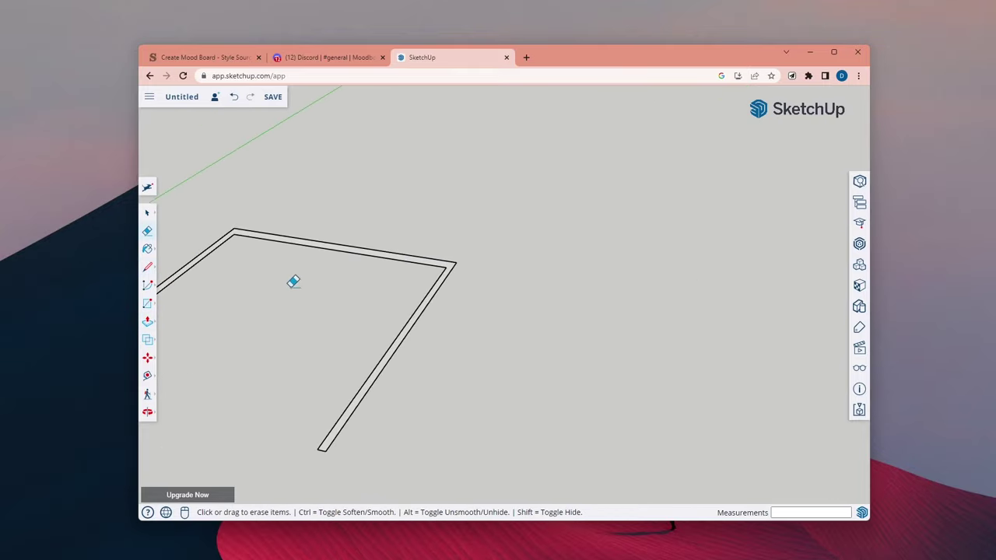
Push/Pull the U-shaped wall outline upward to form the room's three walls.
key("p")
left_click(441, 266)
left_click(440, 101)
Close the floor with a line between the inner wall ends and adjust the floor face with Push/Pull.
left_click(147, 266)
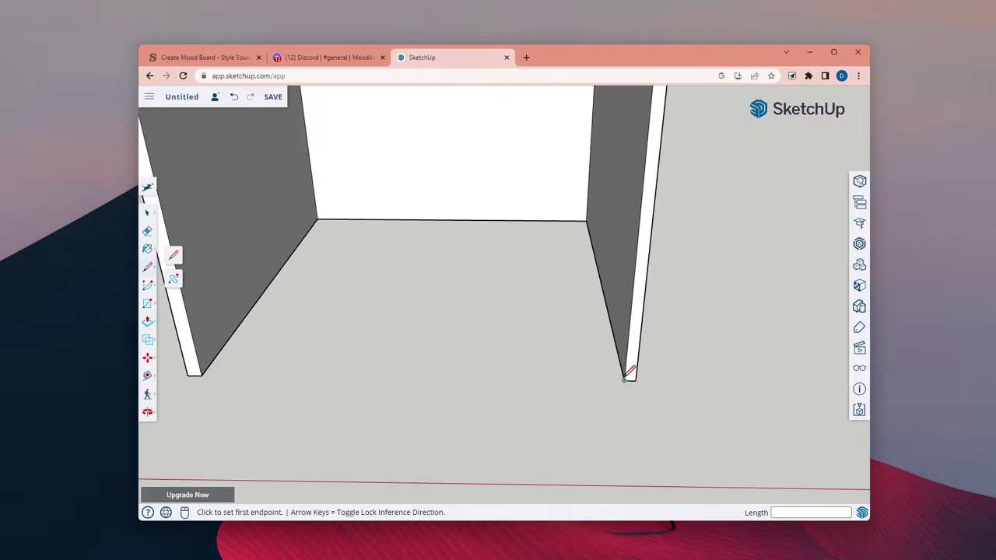
left_click(624, 380)
left_click(202, 375)
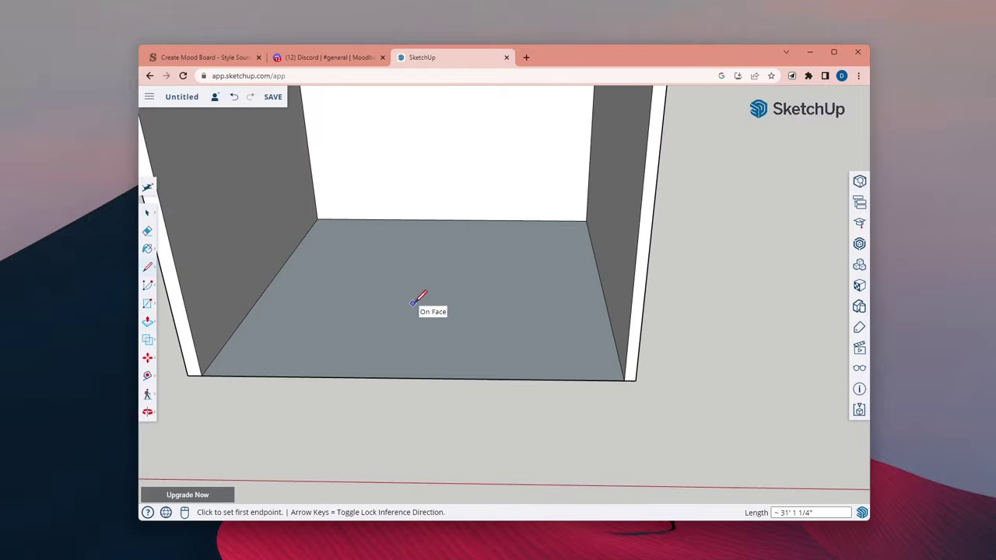
key("p")
left_click(425, 295)
left_click(425, 287)
Draw a rectangle on the inside of the left wall and push it through to cut a window opening.
scroll(456, 287, "down", 3)
scroll(424, 302, "up", 4)
scroll(423, 302, "down", 3)
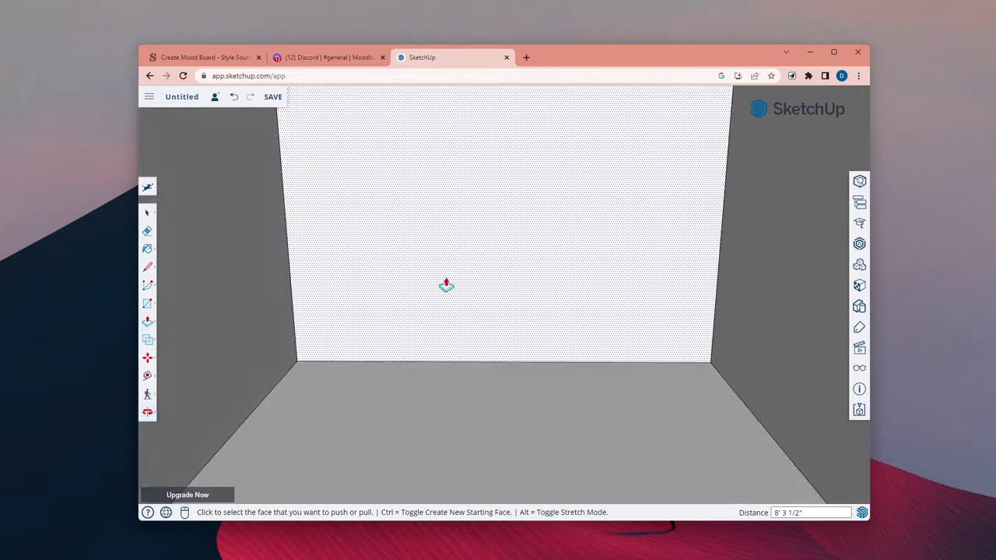
scroll(267, 274, "up", 4)
key("r")
left_click(231, 196)
left_click(303, 284)
key("p")
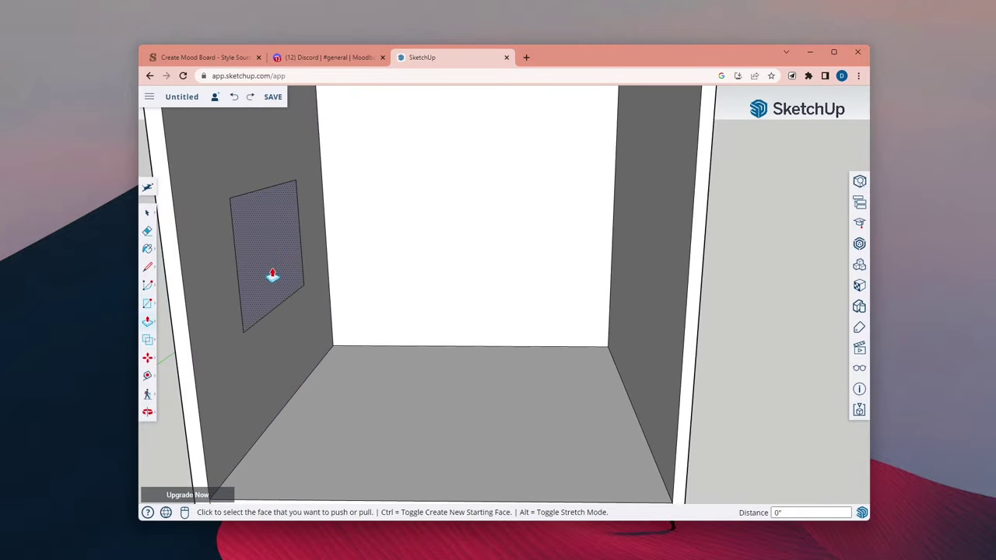
left_click(271, 276)
left_click(264, 272)
Enlarge the window opening by extending its sill down toward the floor and its top face upward.
left_click_drag(353, 306, 334, 343)
left_click(249, 347)
left_click(259, 428)
left_click_drag(259, 427, 249, 249)
left_click(236, 181)
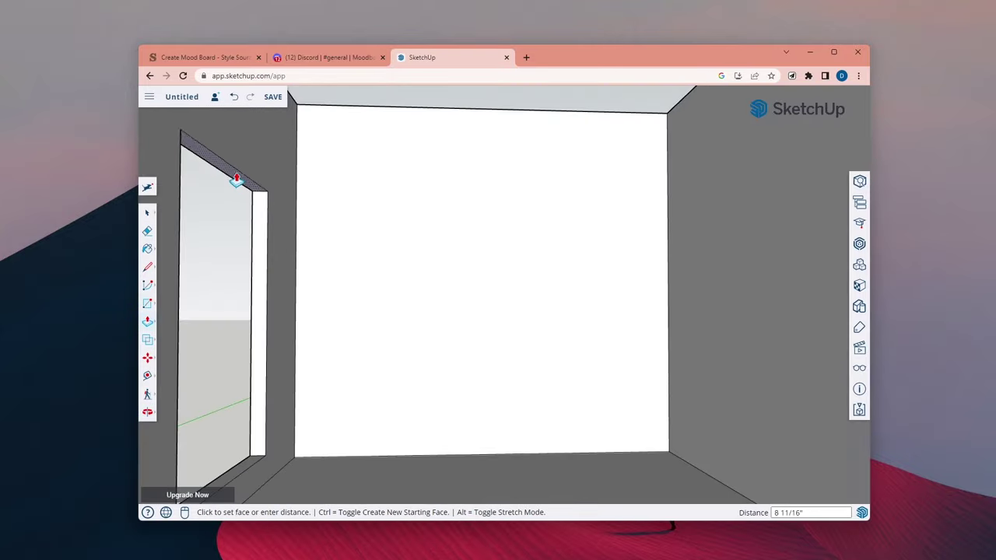
left_click(237, 165)
Draw lines across the window sill and Push/Pull the strip up to the top as a vertical mullion.
left_click_drag(295, 210, 323, 319)
key("l")
left_click(243, 412)
scroll(246, 411, "up", 5)
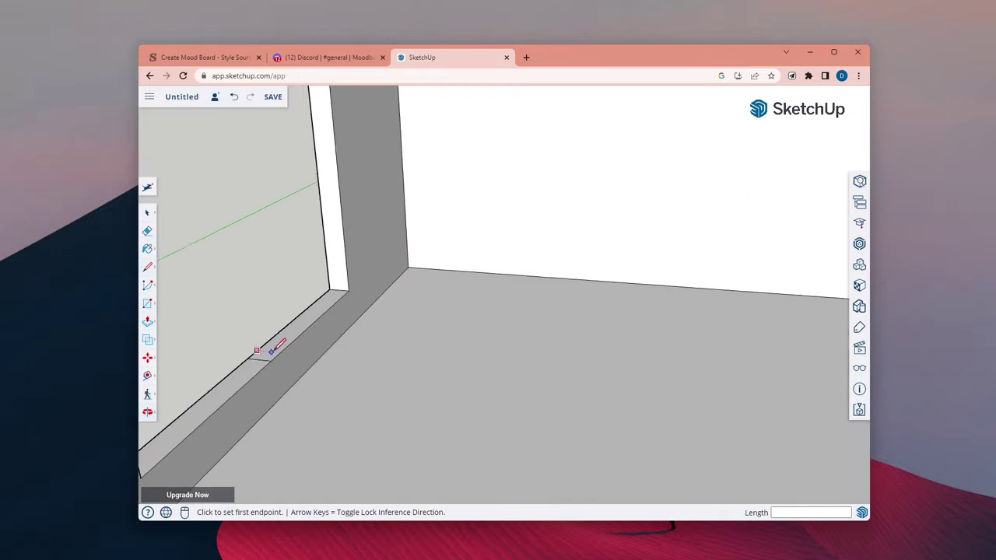
key("p")
left_click(314, 315)
scroll(319, 311, "down", 5)
left_click(322, 211)
left_click_drag(322, 214, 469, 258)
scroll(488, 228, "up", 3)
scroll(438, 225, "down", 3)
scroll(380, 200, "up", 4)
scroll(469, 258, "down", 3)
key("space")
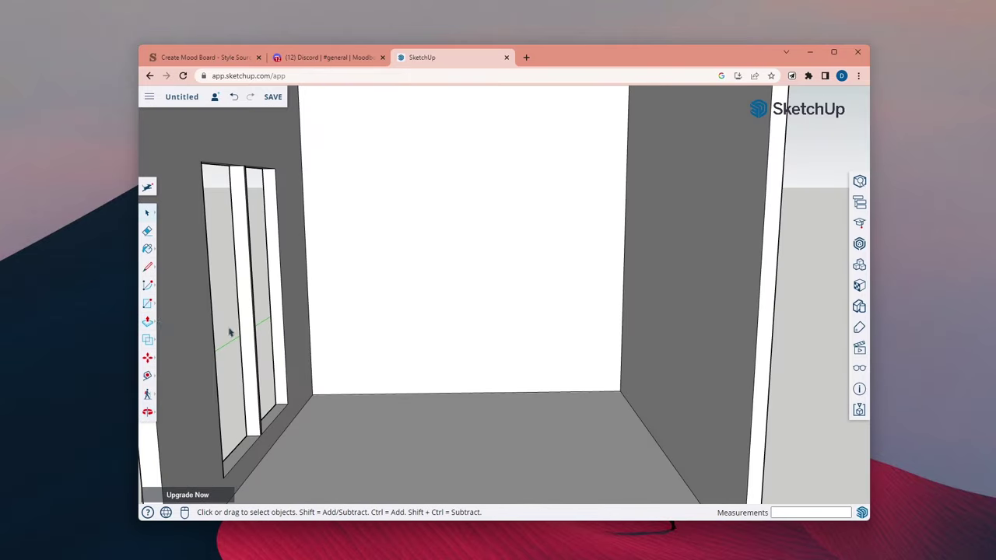
Draw a rectangle on the floor by the back wall and Push/Pull it up about 3' as the sofa base.
key("r")
left_click(379, 393)
key("p")
left_click(523, 411)
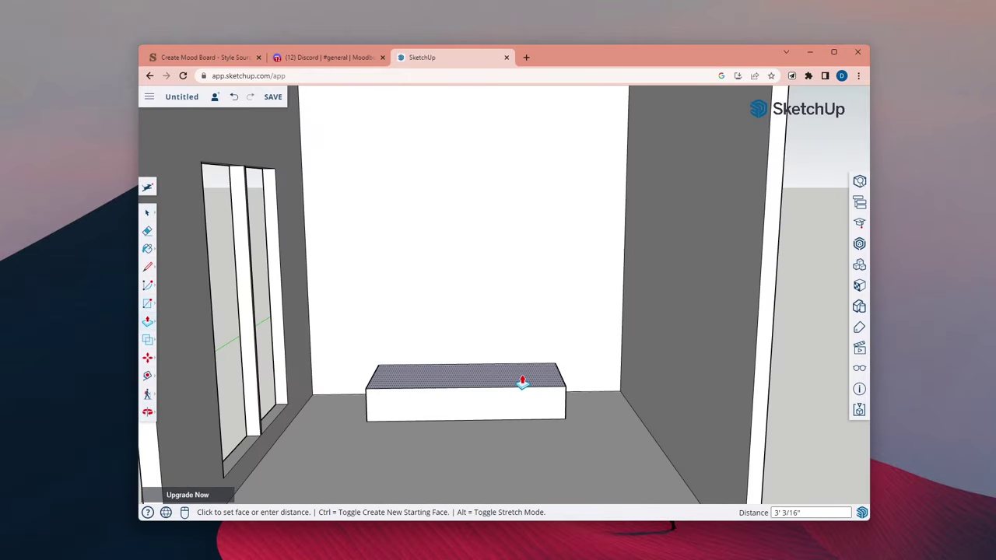
left_click(522, 381)
Draw inset lines on the block's top face to outline the sofa's backrest and armrests.
scroll(461, 366, "up", 3)
key("l")
left_click(352, 402)
left_click_drag(369, 363, 366, 406)
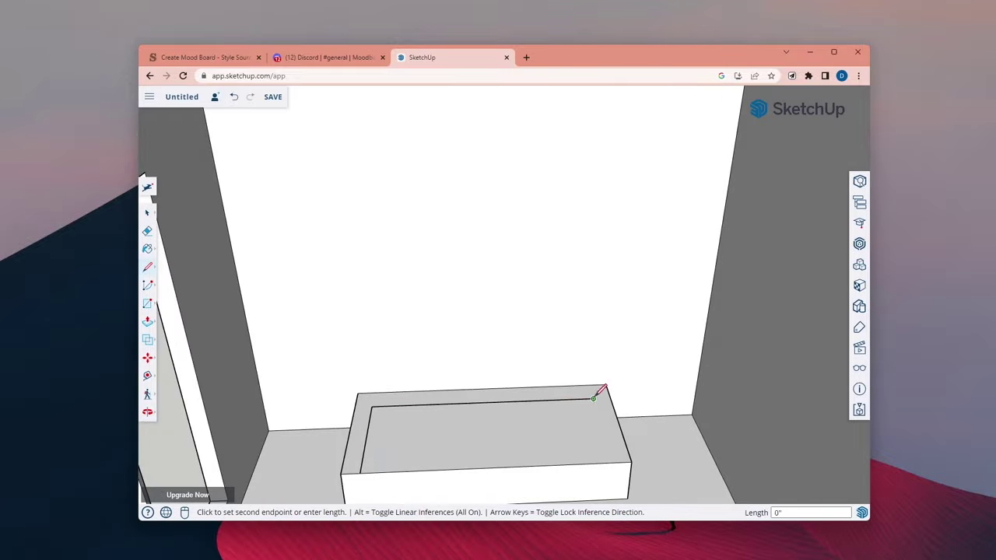
Push/Pull the U-shaped strip up about 5' 9" to form the sofa's backrest and armrests.
key("p")
left_click(467, 404)
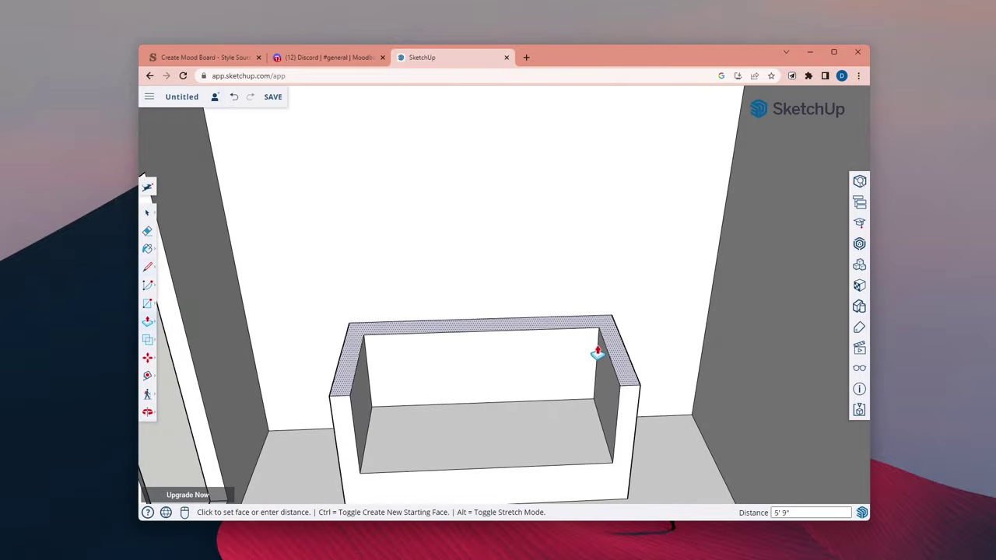
left_click(595, 349)
left_click_drag(482, 368, 522, 304)
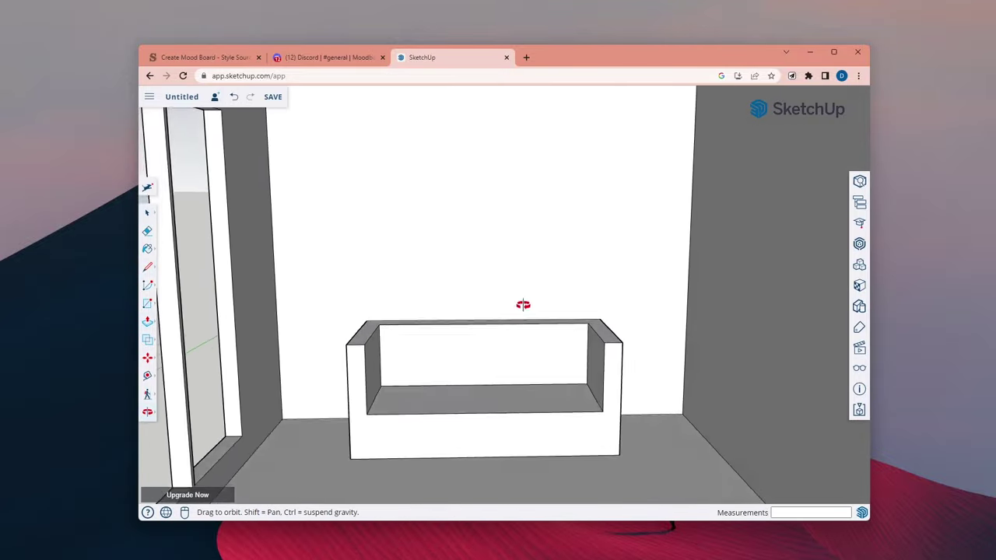
Draw a small rectangle on the floor beside the sofa and Push/Pull it up about 23' 10" as a tall block.
scroll(522, 304, "down", 3)
left_click(148, 303)
left_click(652, 414)
left_click(615, 399)
key("p")
left_click(633, 407)
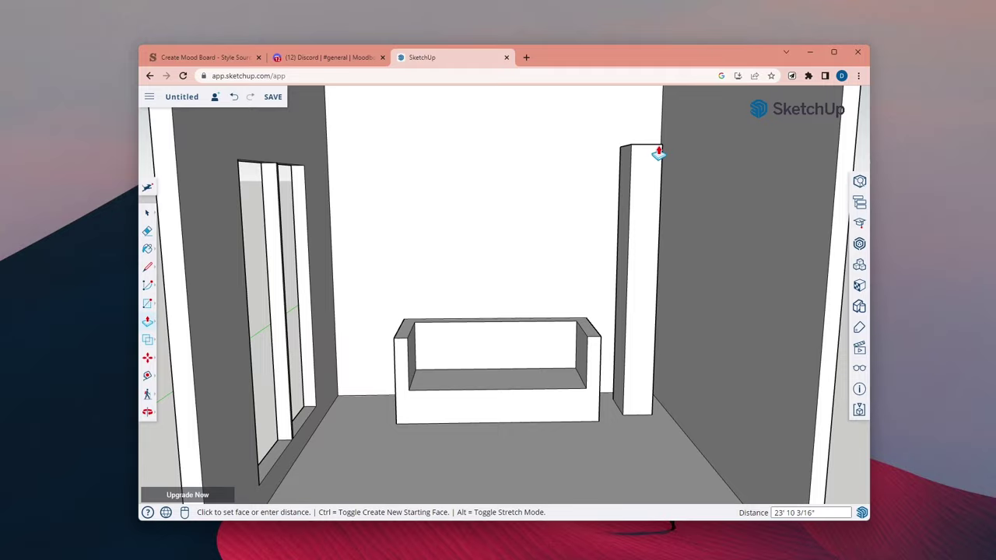
left_click(658, 150)
Draw three lines on the floor in front of the sofa, reaching the floor's front edge, to outline a rug.
left_click_drag(656, 167, 629, 300)
scroll(498, 329, "down", 3)
left_click_drag(608, 350, 345, 378)
key("l")
left_click(342, 380)
left_click(577, 388)
left_click(618, 469)
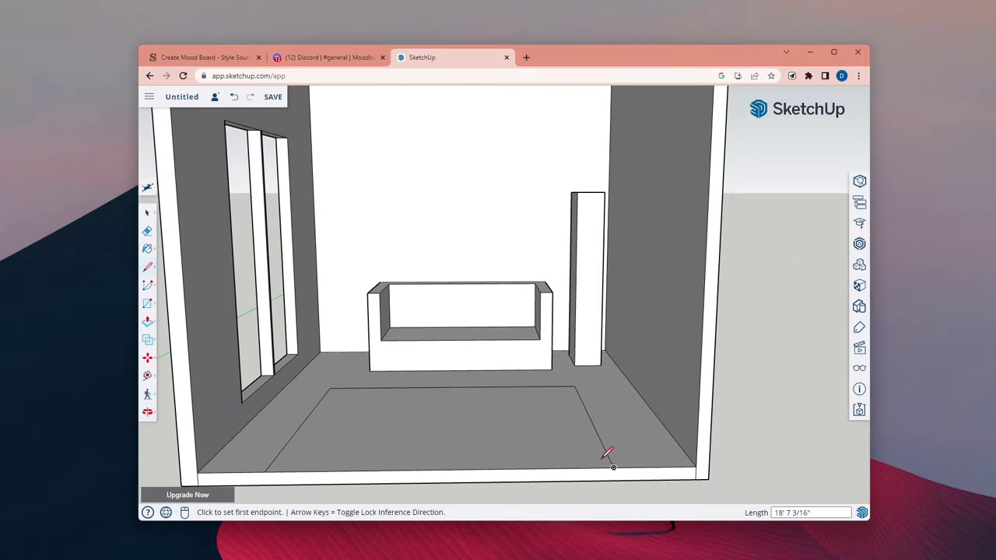
Push/Pull the rug outline's face up slightly to give the rug a small thickness.
key("p")
left_click(516, 440)
left_click(515, 436)
scroll(362, 411, "up", 3)
left_click(407, 406)
left_click(407, 403)
left_click_drag(410, 351, 427, 365)
scroll(417, 333, "down", 3)
key("c")
Turn on the model's shadows, adjust the shadow time and set the date to 12/31.
left_click(858, 368)
scroll(830, 251, "down", 3)
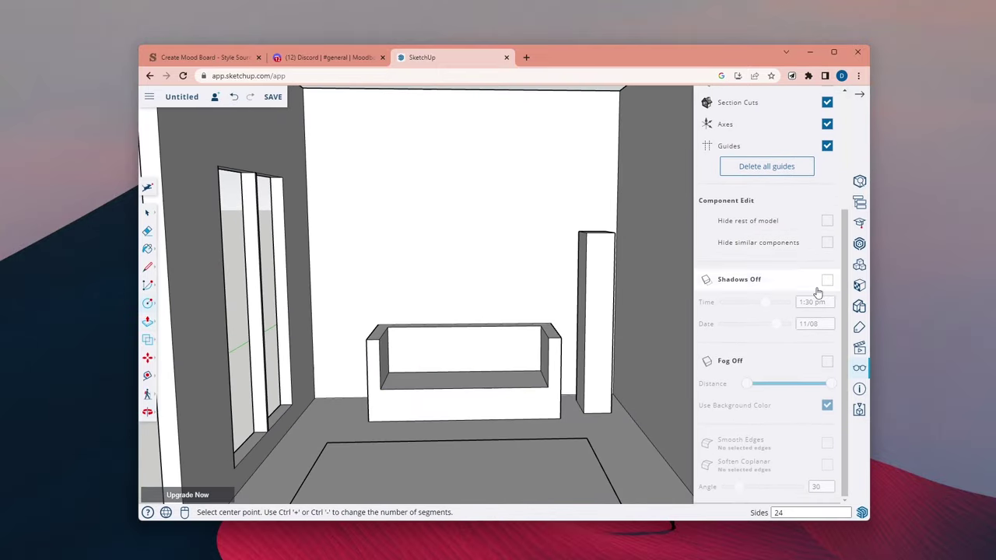
left_click(826, 280)
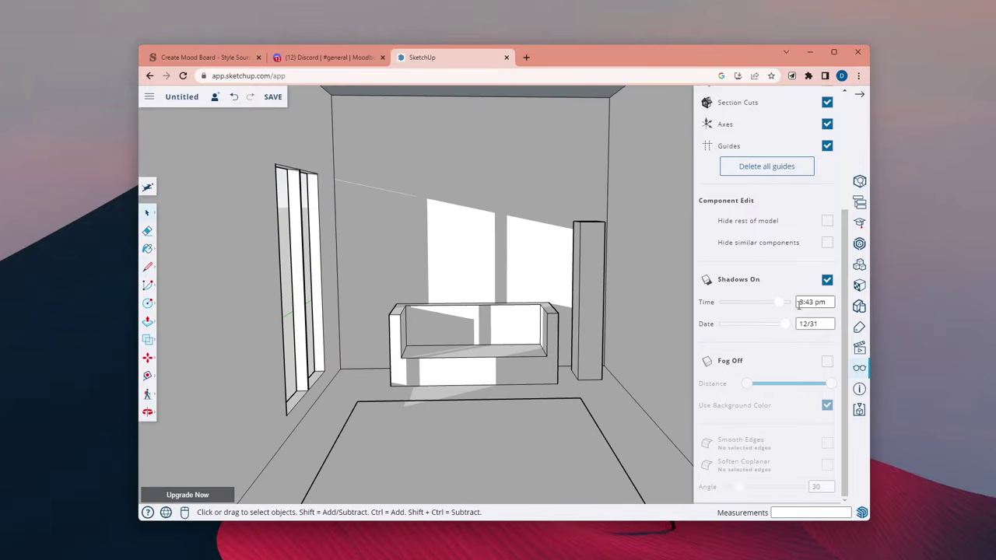
left_click(566, 274)
mouse_move(567, 274)
left_mouse_down()
mouse_move(552, 307)
mouse_move(534, 280)
mouse_move(500, 287)
mouse_move(527, 261)
left_mouse_up()
left_click(860, 94)
Draw a circle on the rug and place a copy of it about 1' 8" above the original.
left_click(148, 303)
left_click_drag(493, 470, 573, 482)
key("space")
left_click(564, 472)
key("m")
left_click(564, 463)
key("ctrl")
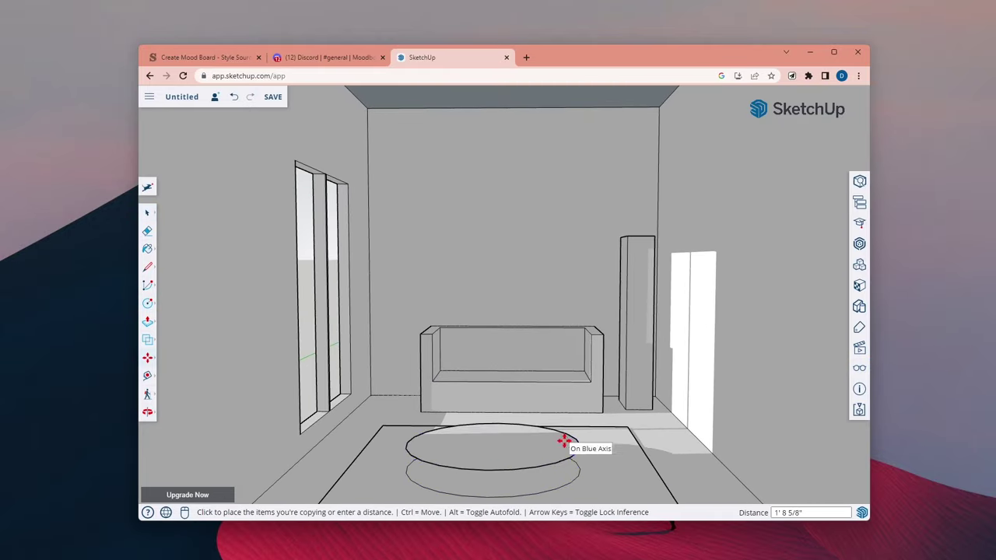
left_click(565, 440)
Push/Pull the raised circle into a thin tabletop, then add a smaller circle beneath and extrude it as the table's leg.
key("p")
left_click(534, 441)
scroll(498, 436, "up", 10)
left_click_drag(498, 435, 479, 423)
key("c")
left_click_drag(478, 326, 489, 318)
scroll(490, 317, "down", 8)
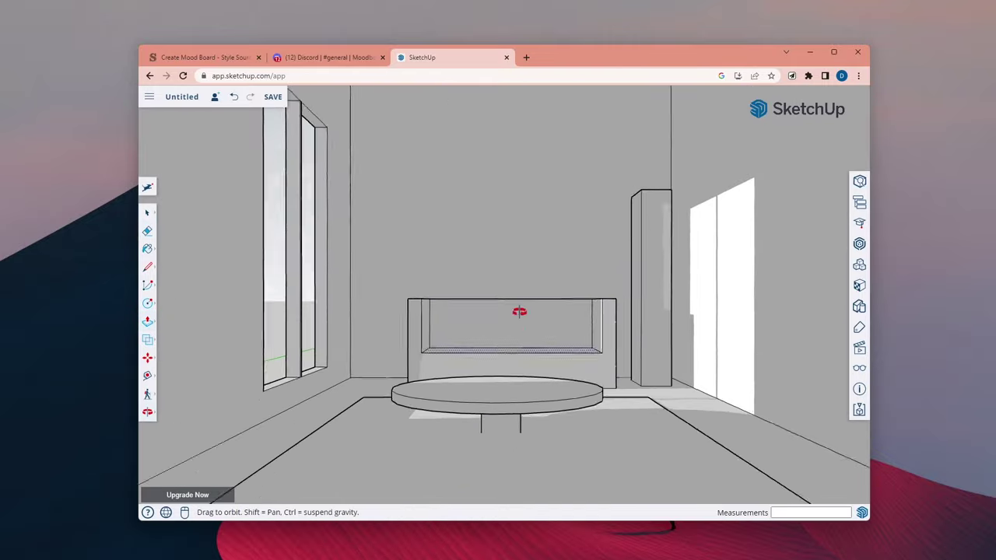
key("p")
Paint the rug in front of the sofa dark green.
key("b")
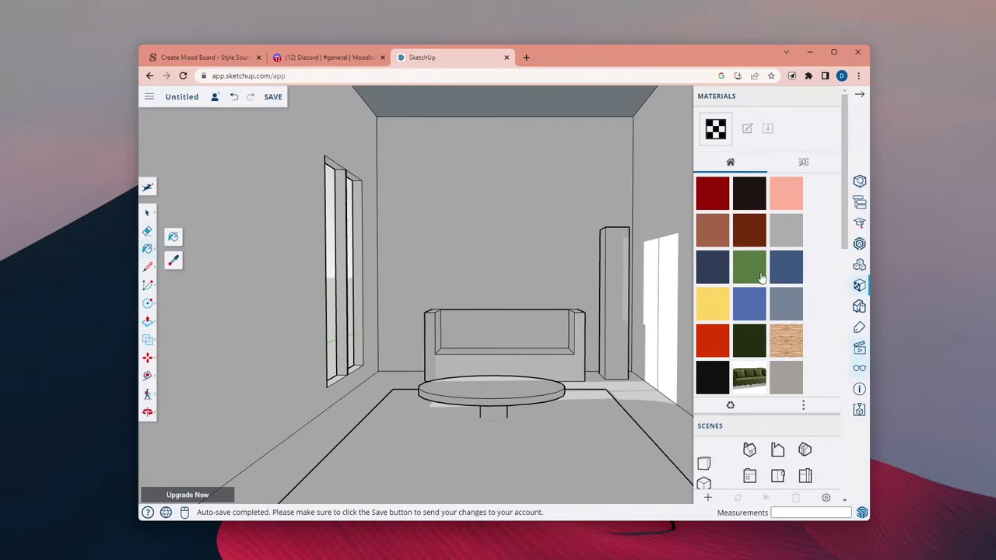
left_click(803, 161)
left_click(586, 446)
Paint the floor around the rug with a material from the Wood collection.
scroll(767, 262, "down", 10)
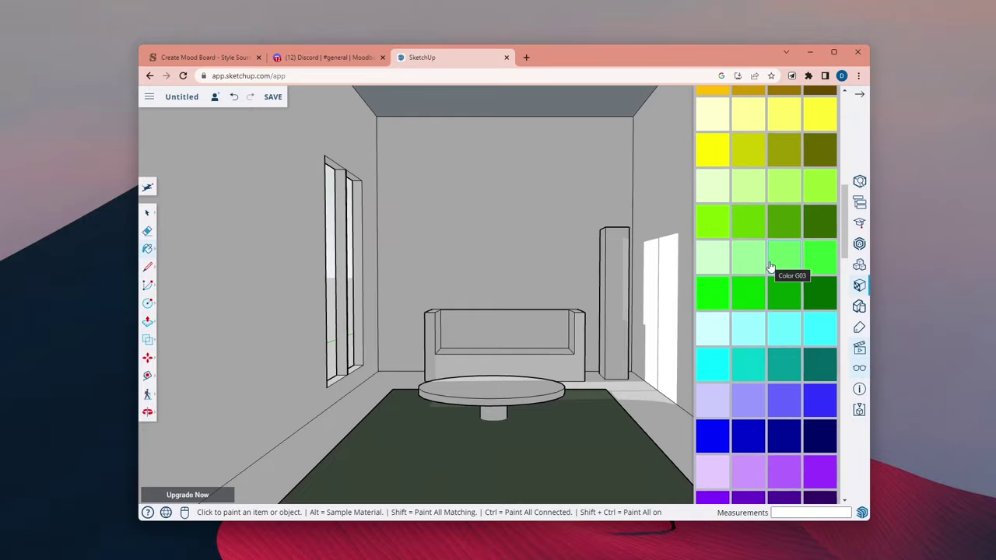
scroll(789, 272, "up", 5)
scroll(788, 342, "up", 3)
left_click(755, 162)
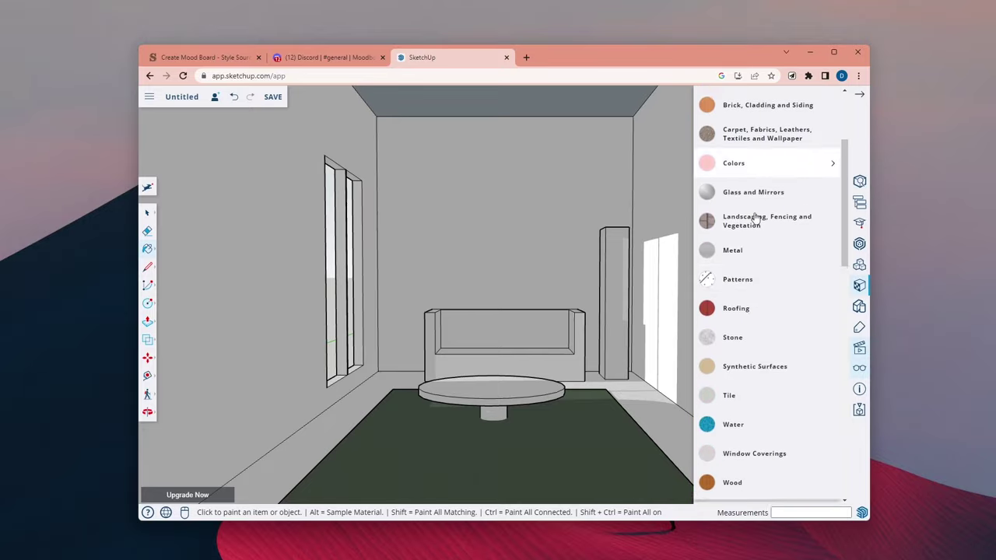
left_click(787, 480)
scroll(787, 435, "down", 3)
left_click(819, 337)
left_click(657, 412)
Paint both side walls with a tan material from the Synthetic Surfaces collection.
left_click(739, 268)
left_click(733, 205)
left_click(717, 239)
left_click(288, 226)
left_click(659, 195)
Paint the wall behind the sofa with a dark green from the Colors collection.
scroll(770, 343, "up", 4)
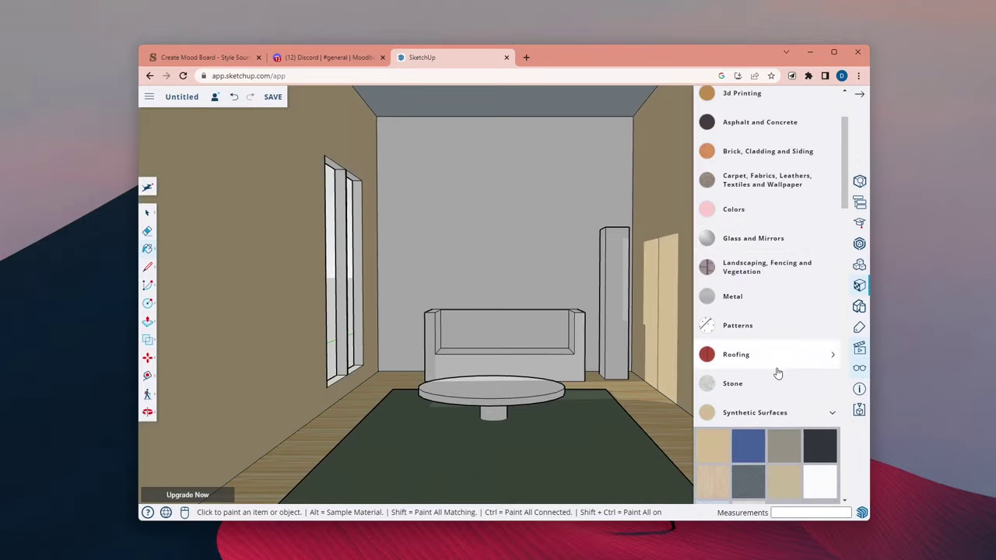
left_click(751, 210)
scroll(762, 311, "down", 4)
left_click(552, 225)
scroll(762, 374, "down", 2)
scroll(743, 319, "up", 2)
Paint both side walls and the floor with a light orange from the Colors collection.
left_click(793, 184)
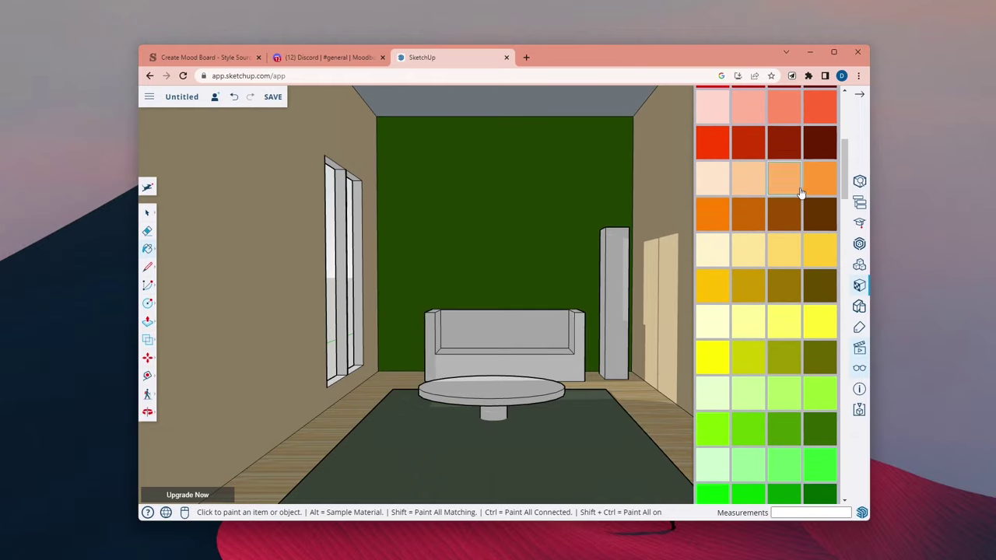
left_click(287, 226)
left_click(661, 194)
left_click(653, 412)
Paint the coffee table and sofa pale cream and the tall block beside the sofa dark green.
scroll(774, 296, "up", 3)
scroll(758, 249, "down", 3)
left_click(715, 201)
left_click(498, 389)
left_click(494, 411)
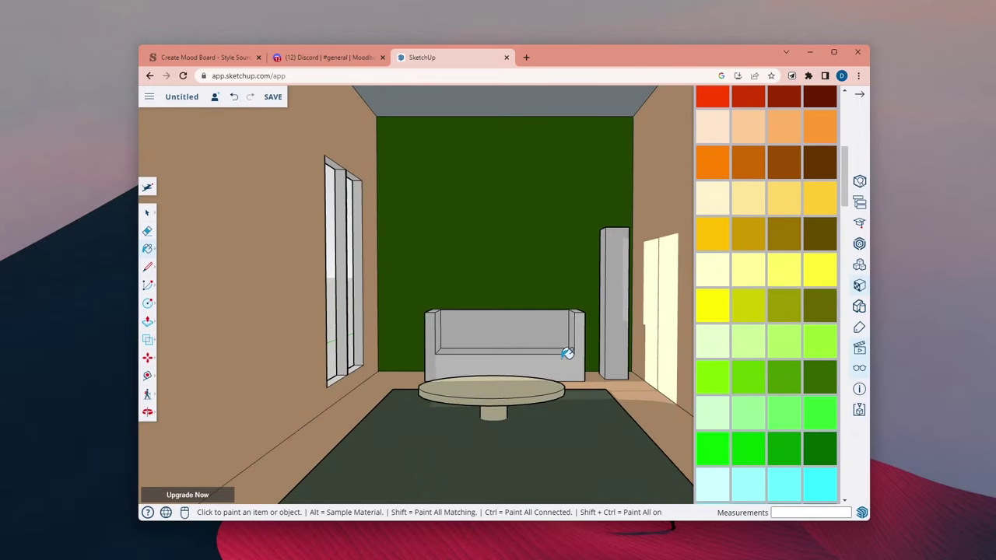
left_click(566, 352)
left_click(819, 382)
left_click(615, 319)
Capture a screenshot of the coloured room view and paste it into Discord's general channel.
scroll(797, 192, "up", 1)
key("super+shift+s")
left_click_drag(748, 86, 285, 505)
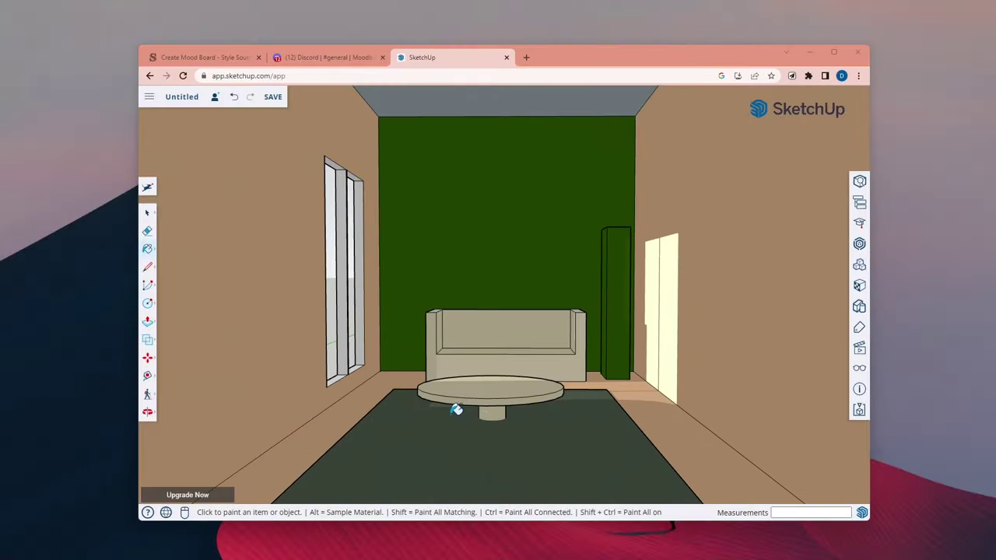
key("ctrl+shift+Tab")
key("ctrl+v")
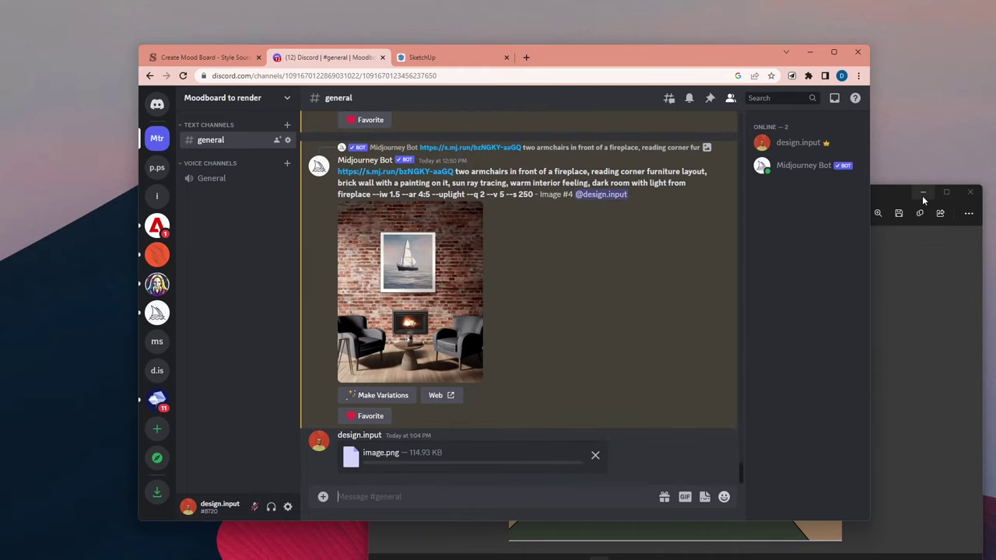
Copy the address of the posted room image and paste it into a new /imagine prompt.
left_click(443, 367)
right_click(495, 353)
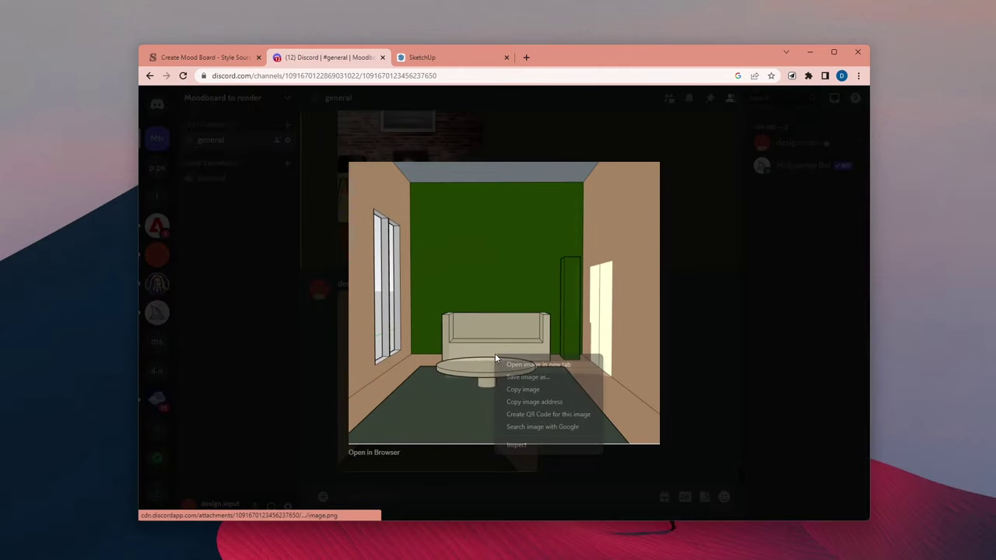
left_click(537, 389)
left_click(504, 495)
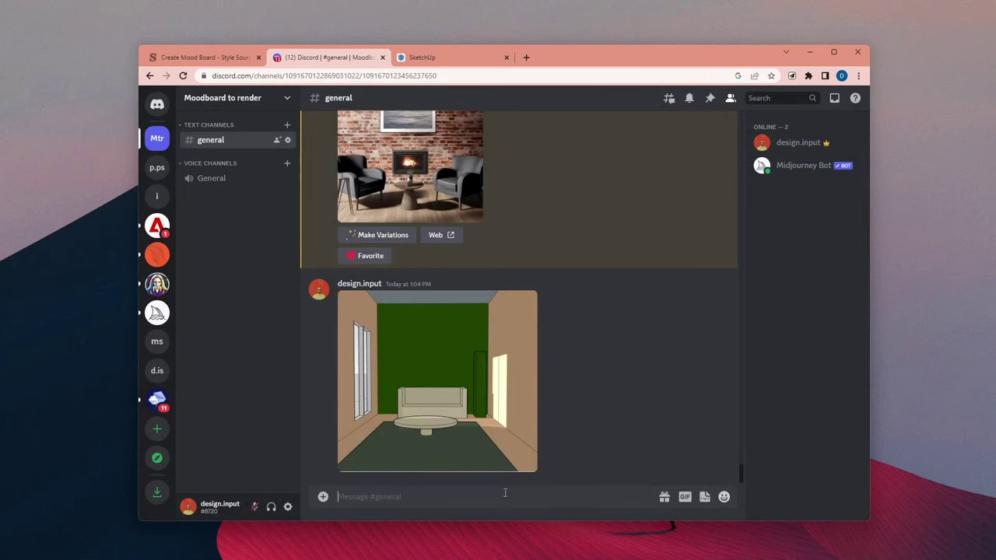
type("/imagine")
key("Tab")
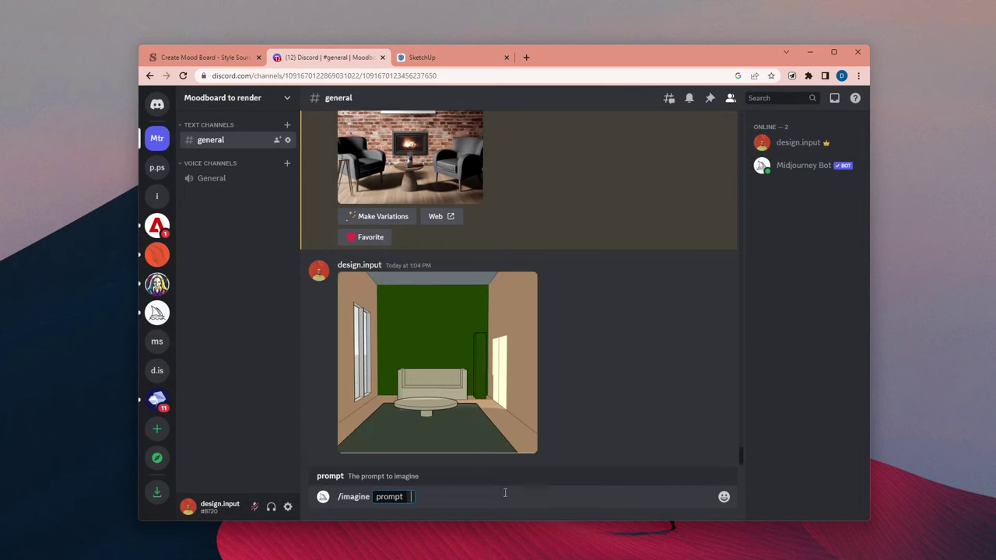
key("ctrl+v")
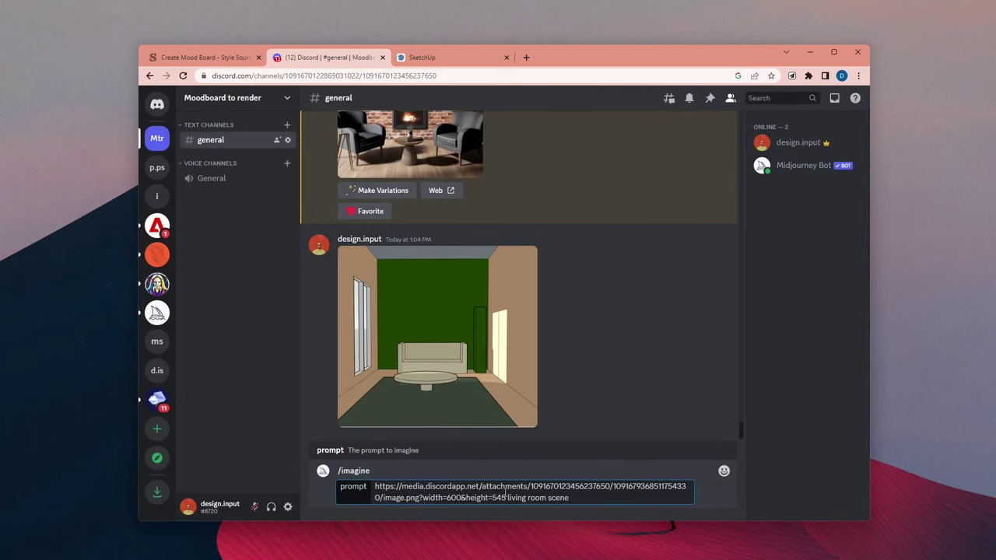
Describe the sunlit living room, sofa, circular coffee table, tall plant and dark green wallpaper in the prompt, add "--ar 1:1 --iw 1.5", and submit it.
type("living room scene, simple layout, mid size sofa with circular coffee table in front of it, a tall plant nex to the sofa, large window")
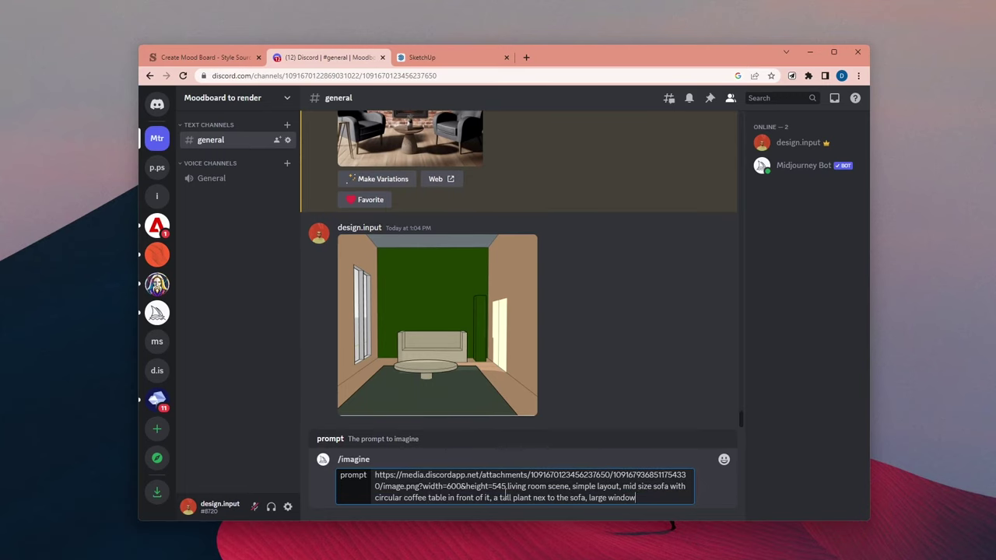
type(" surface, sunlight coming inside, golden hour sunligth, li")
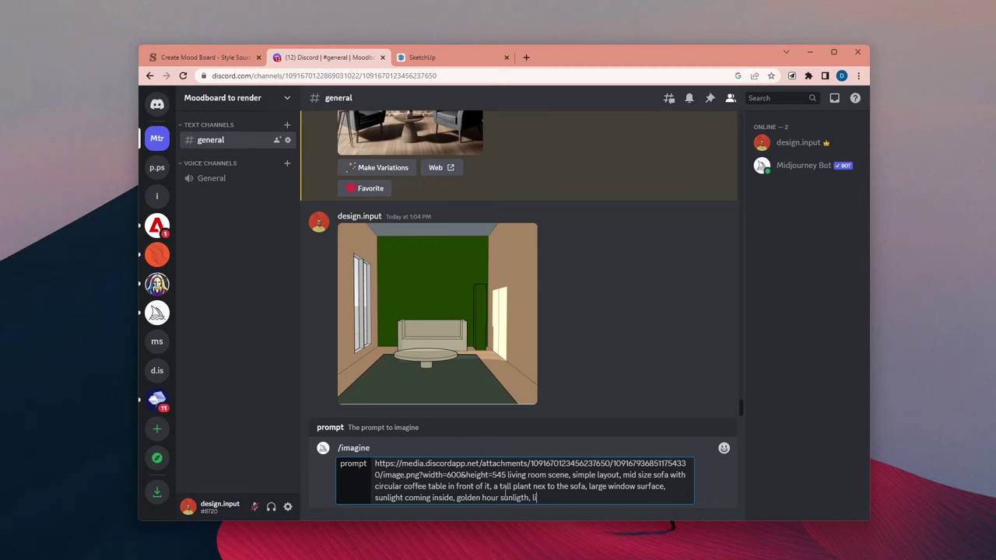
type("ght color stucco wall surfaces, wall behind the sofa")
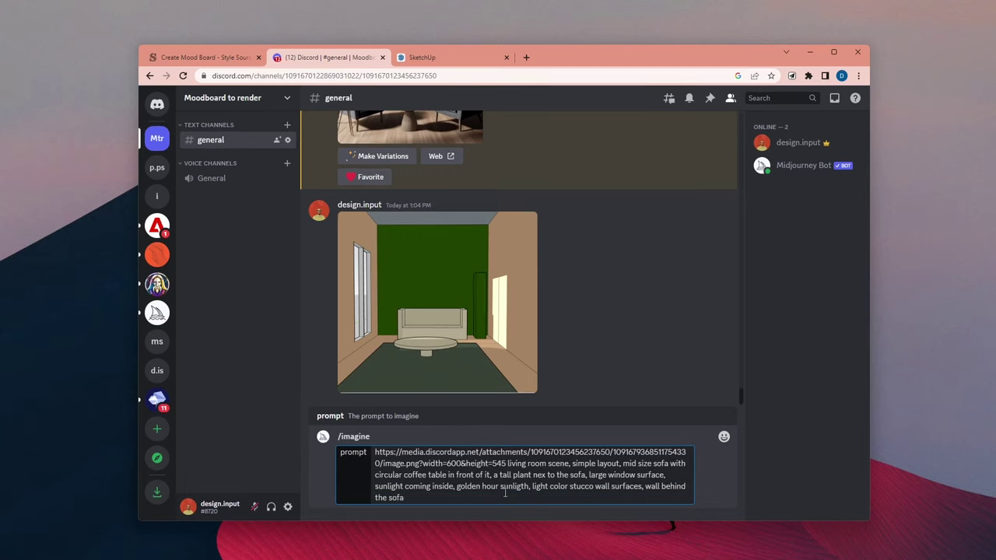
type(" is dark green wall paper, global illumination, ray tracing")
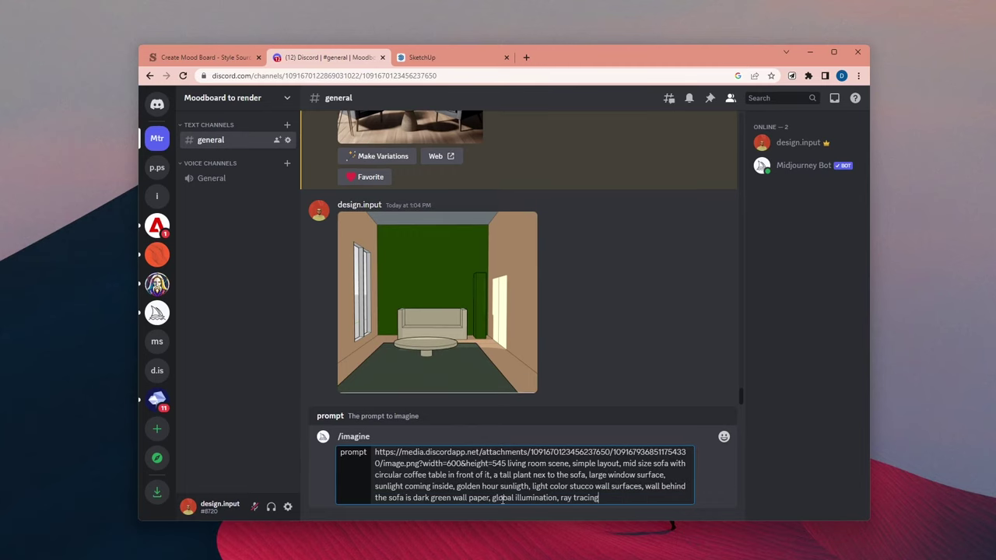
type(", highly detailed view --ar 1:1 --iw 1.5")
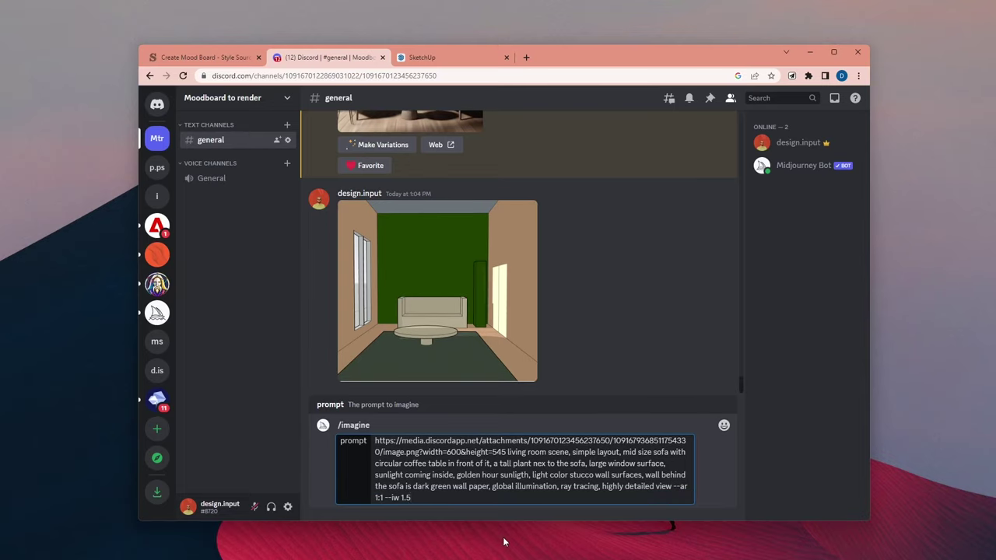
key("Return")
Submit the same living room prompt again with the image weight set to --iw 2.
type("/")
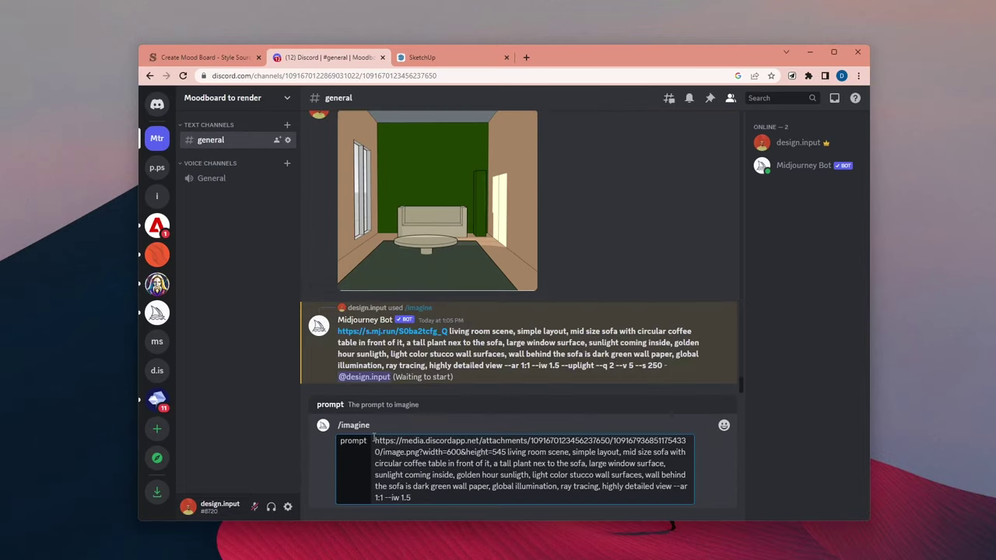
key("Return")
type("/")
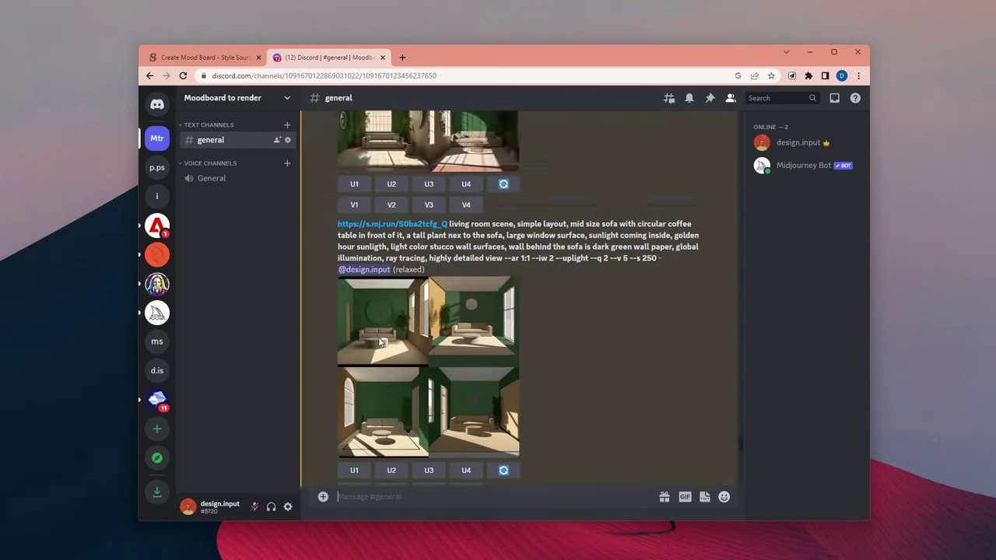
Review the generated grids, upscale the third image of the --iw 0.5 grid and view the upscaled rooms enlarged.
left_click(428, 389)
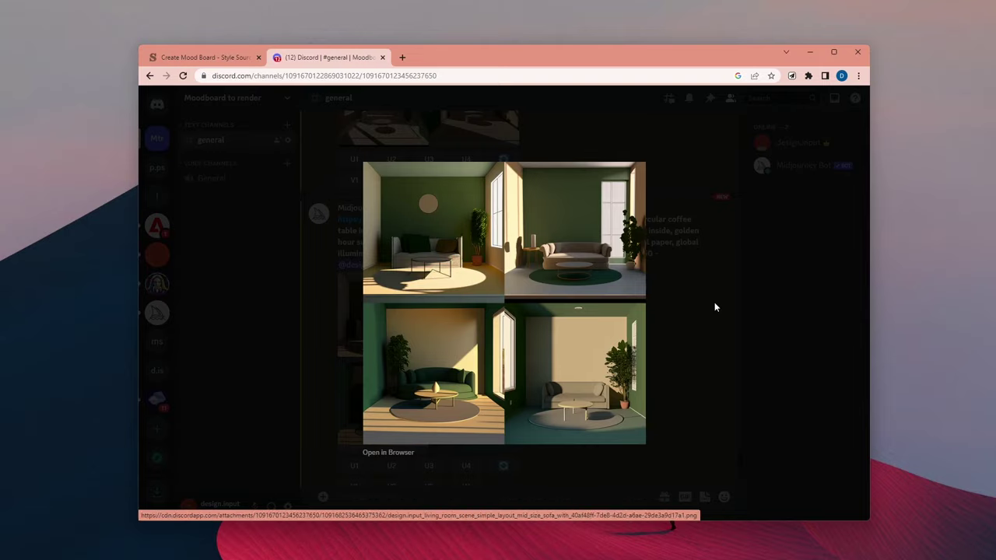
left_click(675, 290)
left_click(429, 471)
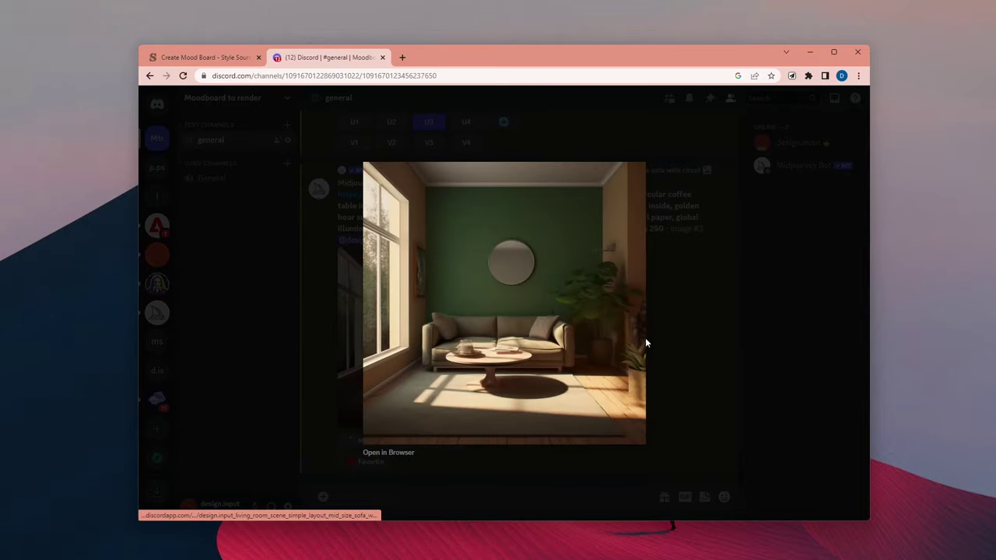
left_click(680, 337)
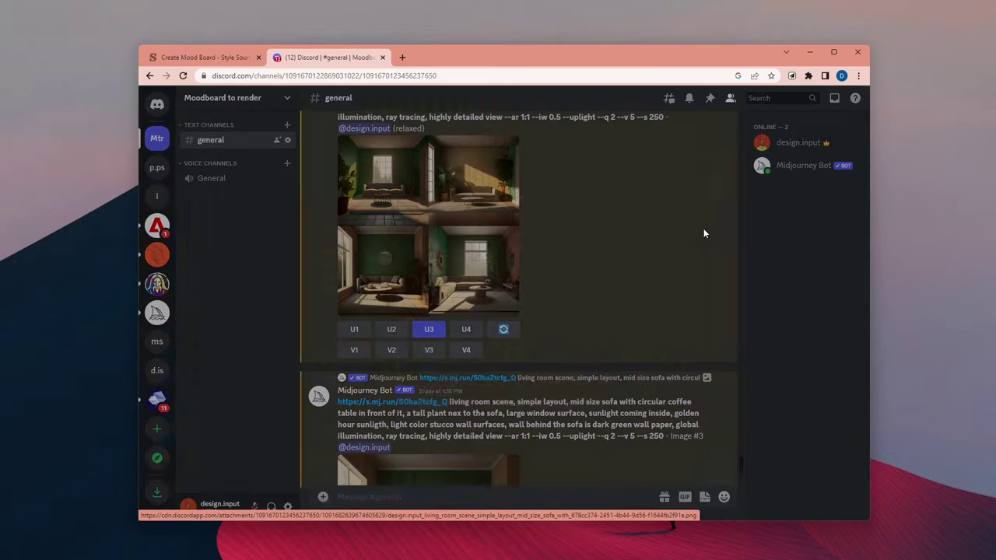
scroll(499, 327, "down", 3)
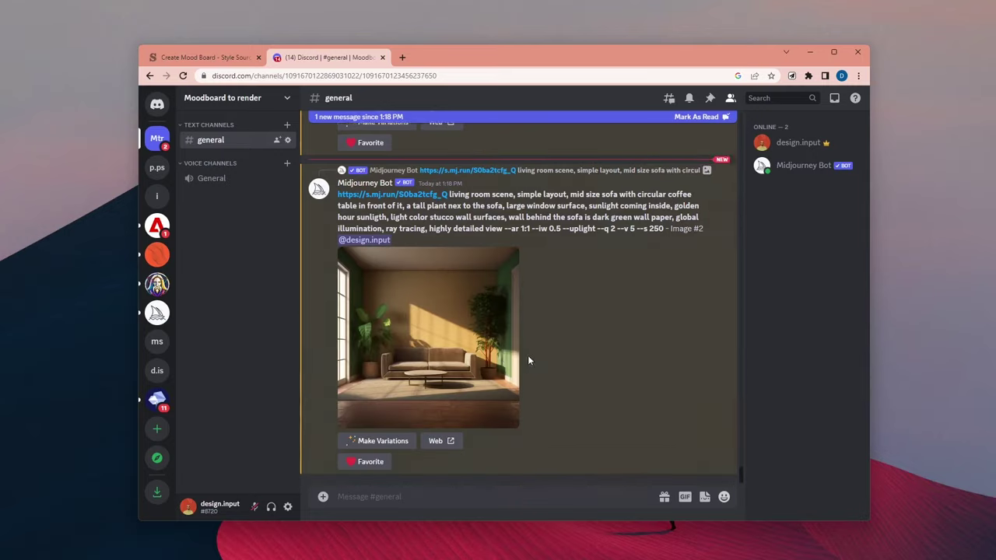
left_click(517, 354)
left_click(584, 370)
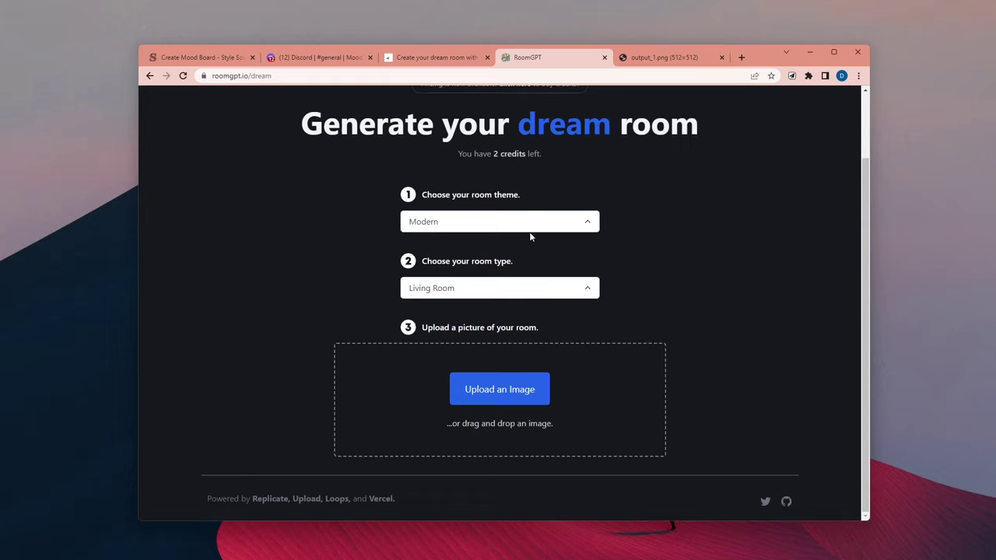
Set RoomGPT's room theme to Minimalist and the room type to Living Room.
left_click(530, 234)
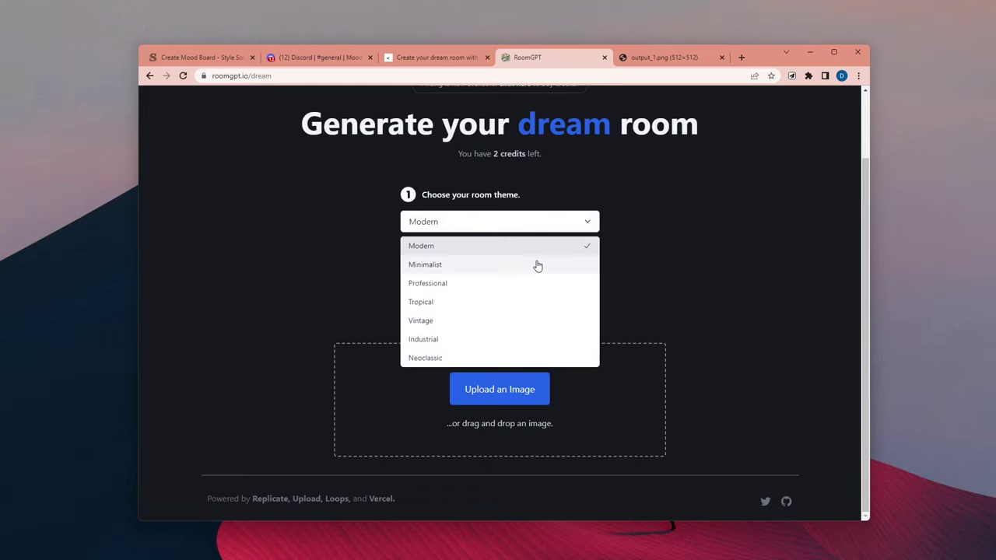
left_click(535, 264)
left_click(533, 288)
left_click(525, 316)
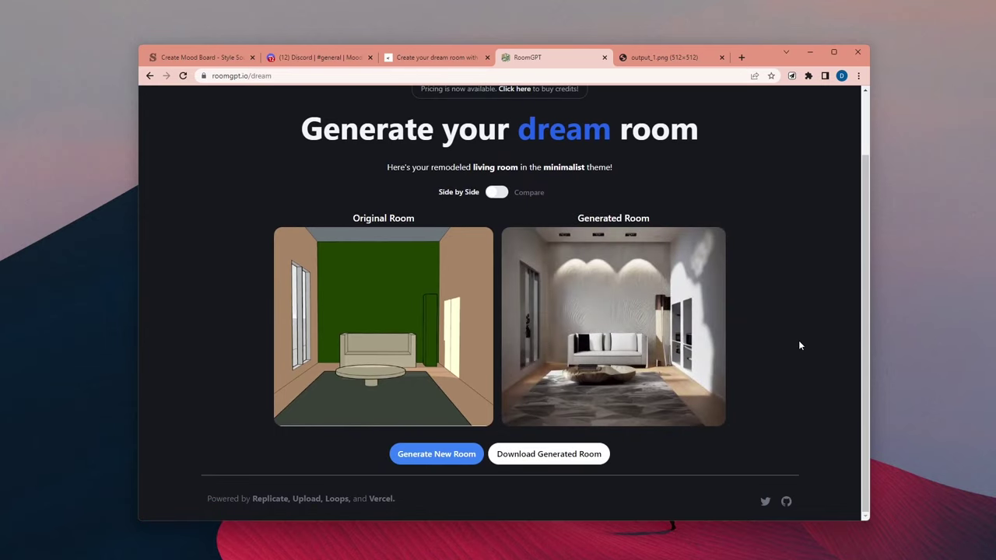
Upload a room picture to RoomGPT with the Modern theme and Living Room type.
left_click(589, 241)
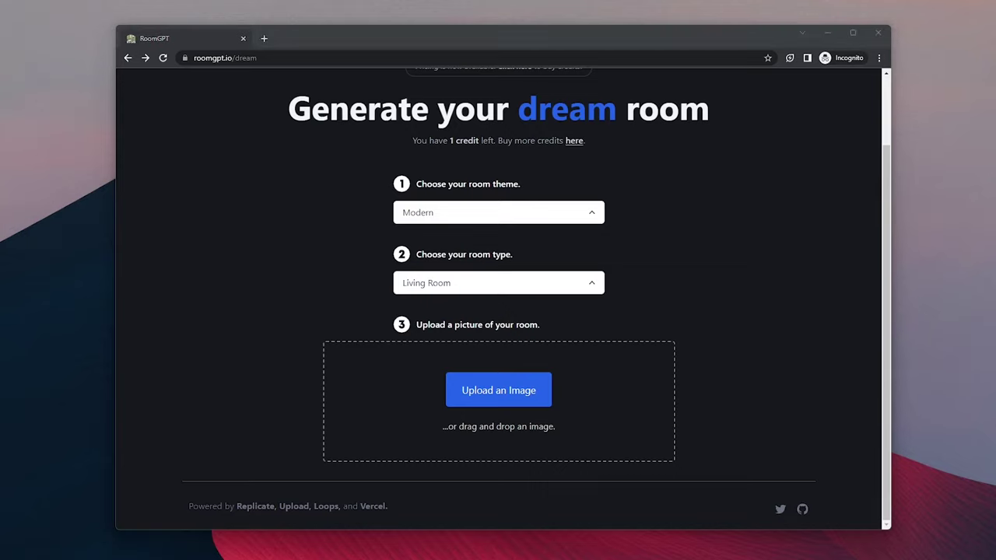
left_click_drag(16, 552, 394, 418)
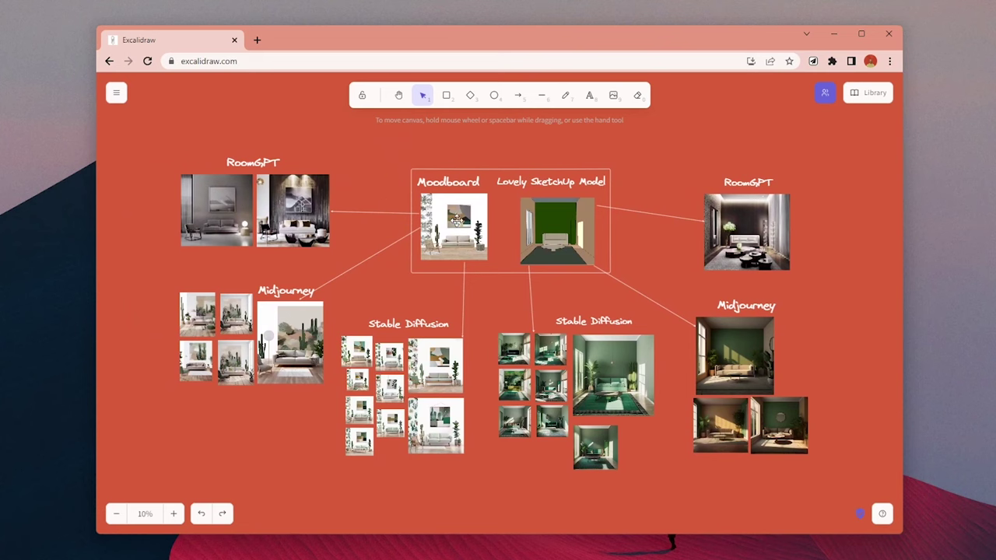
scroll(503, 210, "up", 3)
scroll(503, 211, "up", 1)
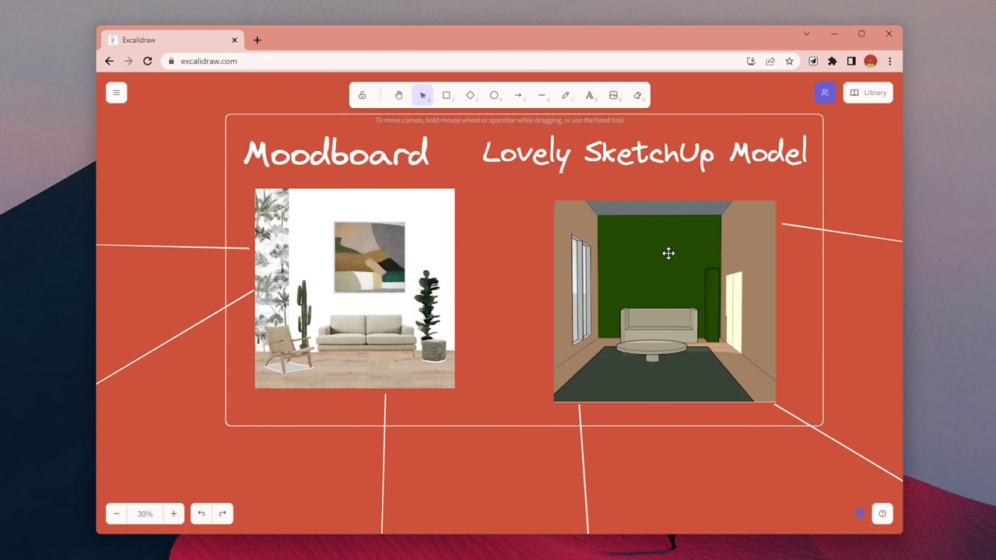
Survey the whole comparison board, then examine the Midjourney renders made from the mood board up close.
scroll(668, 299, "down", 5)
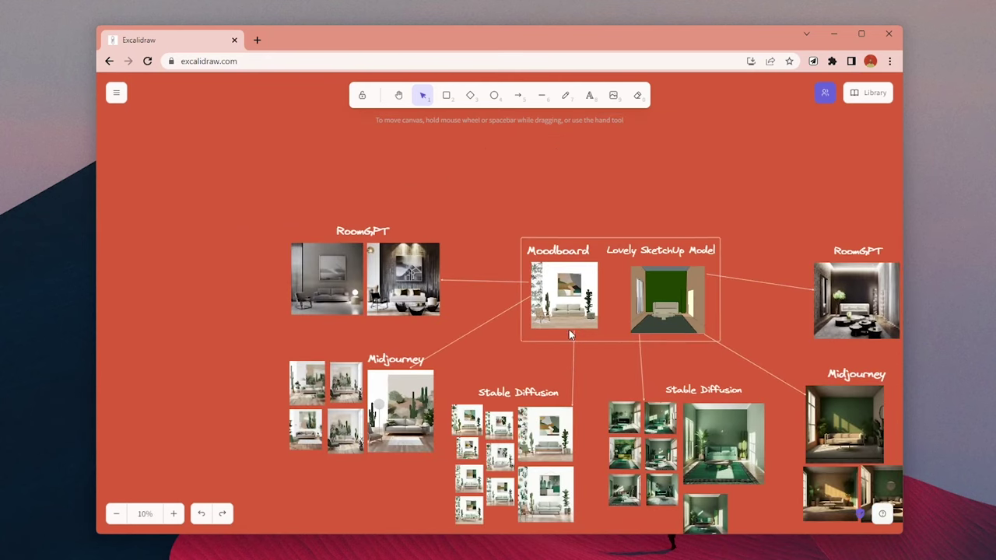
scroll(568, 329, "down", 2)
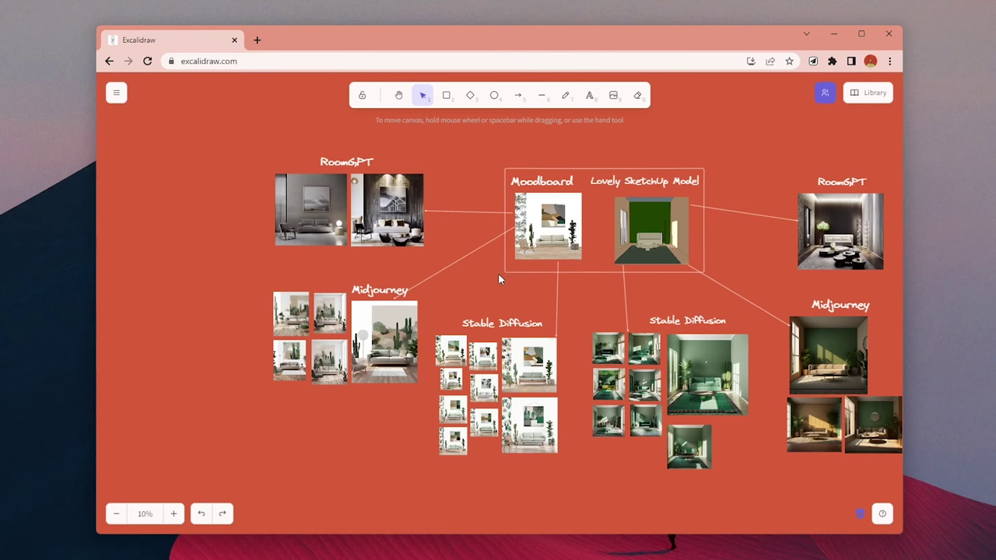
scroll(525, 338, "up", 1)
scroll(487, 393, "up", 5)
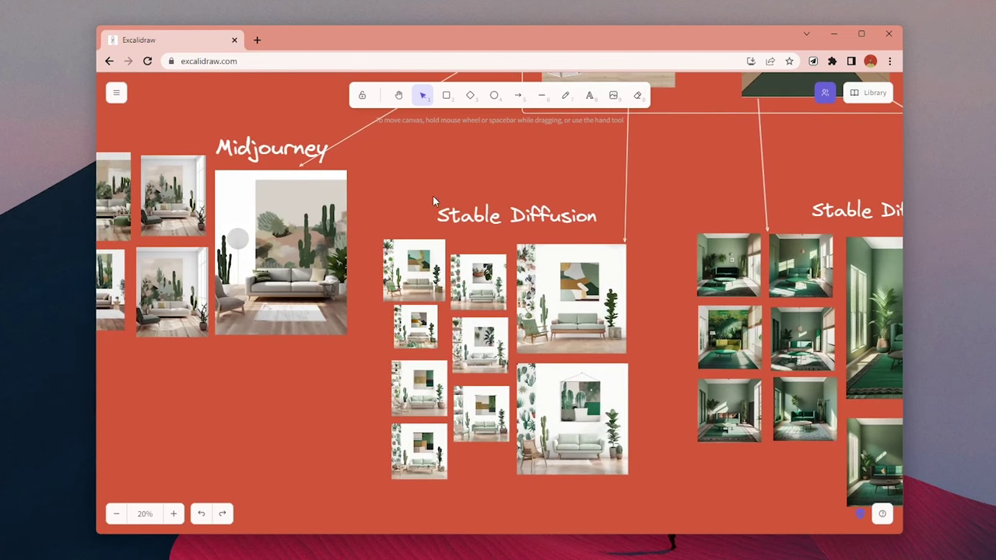
left_click_drag(435, 200, 659, 242)
scroll(460, 269, "up", 2)
left_click_drag(463, 266, 554, 277)
scroll(632, 296, "up", 2)
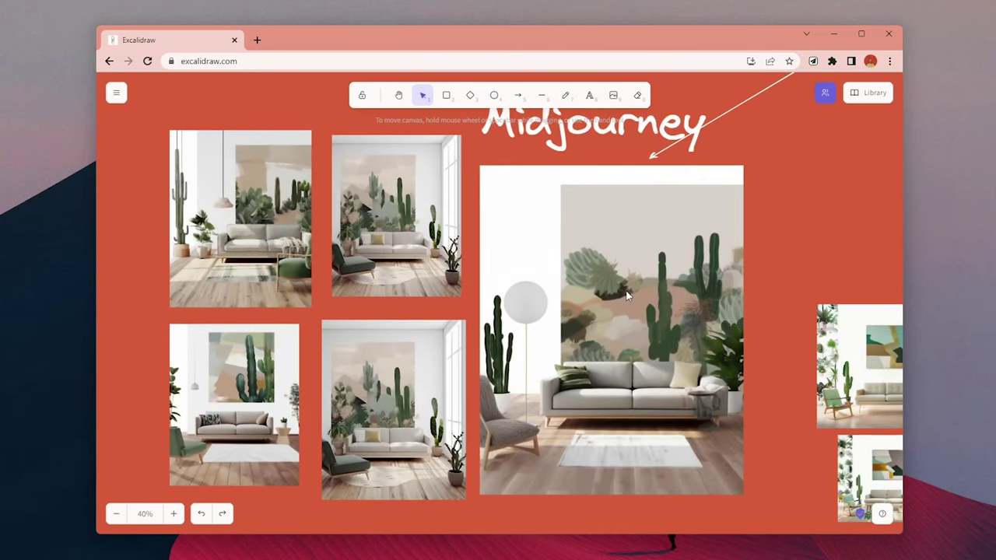
scroll(650, 282, "up", 2)
left_click_drag(651, 272, 658, 280)
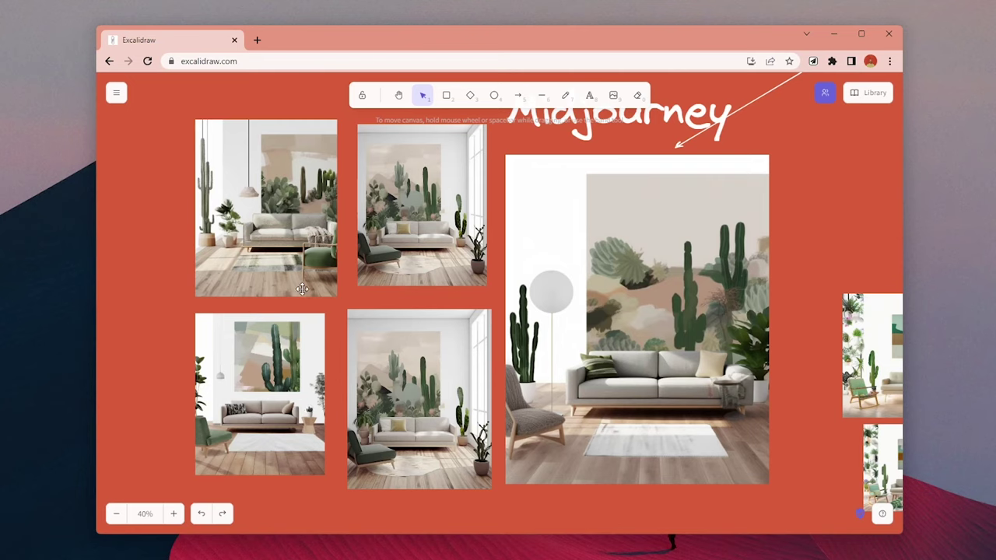
Compare the original mood board with its Midjourney renders, then examine the two RoomGPT renders made from it.
left_click_drag(661, 223, 419, 448)
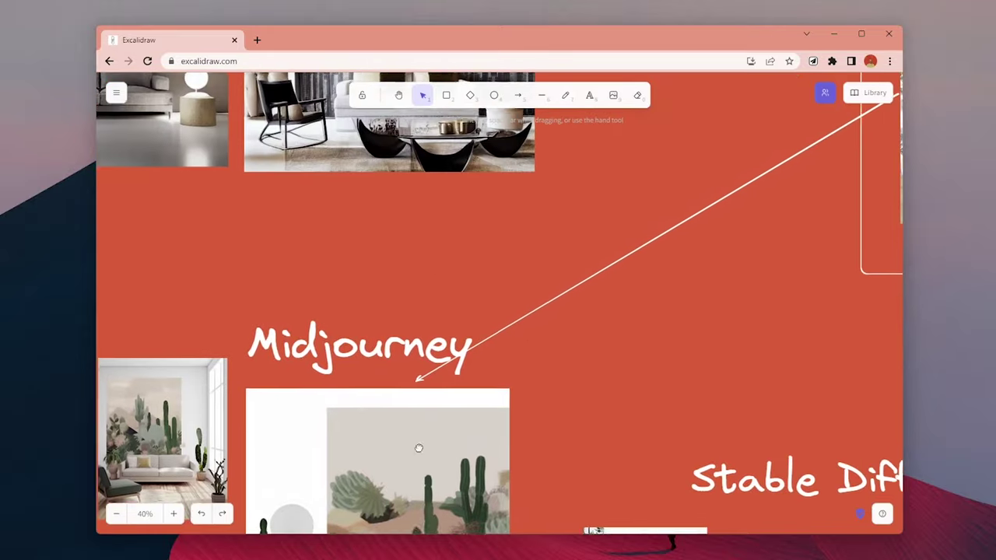
left_click_drag(614, 199, 207, 322)
scroll(509, 299, "down", 3)
scroll(473, 310, "up", 1)
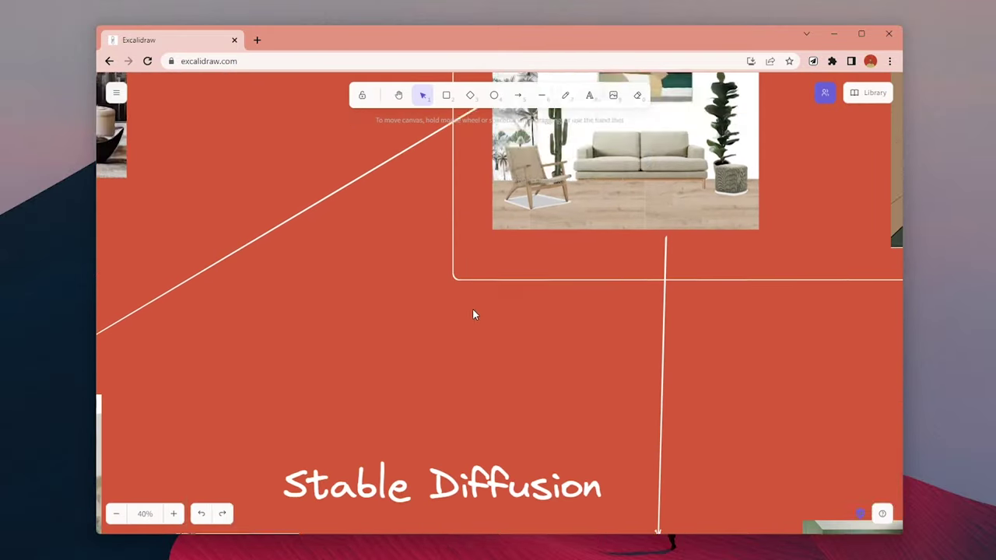
left_click_drag(288, 417, 747, 290)
left_click_drag(300, 379, 507, 280)
scroll(508, 283, "down", 1)
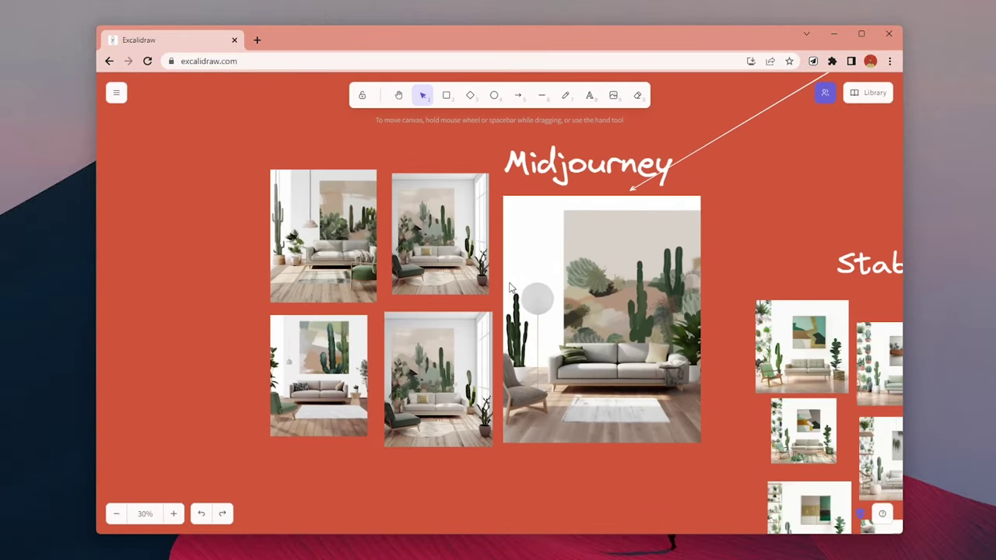
left_click_drag(679, 201, 666, 436)
left_click_drag(677, 267, 659, 391)
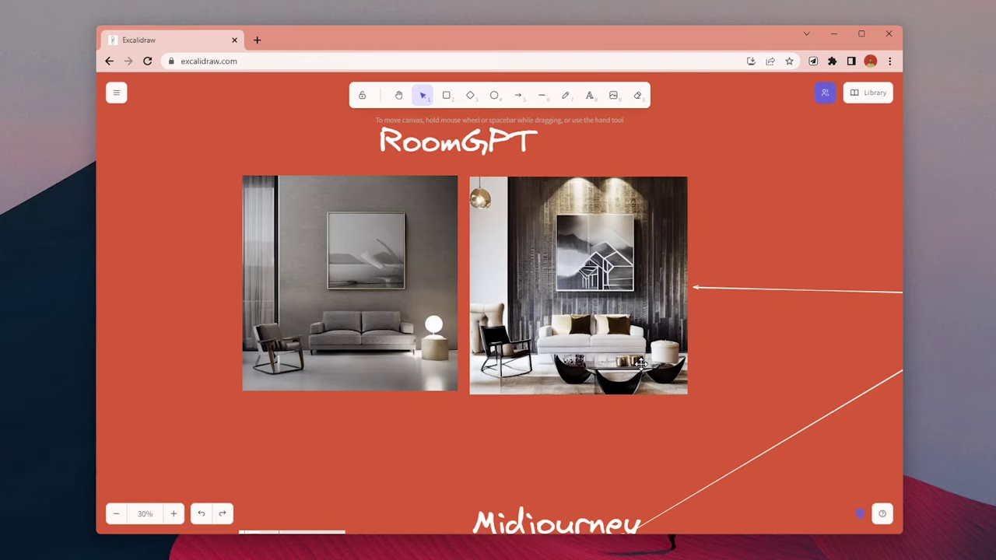
Examine the Stable Diffusion renders made from the mood board, including the two large ones.
left_click_drag(744, 421, 480, 236)
left_click_drag(633, 424, 507, 247)
left_click_drag(609, 349, 563, 244)
scroll(564, 244, "down", 1)
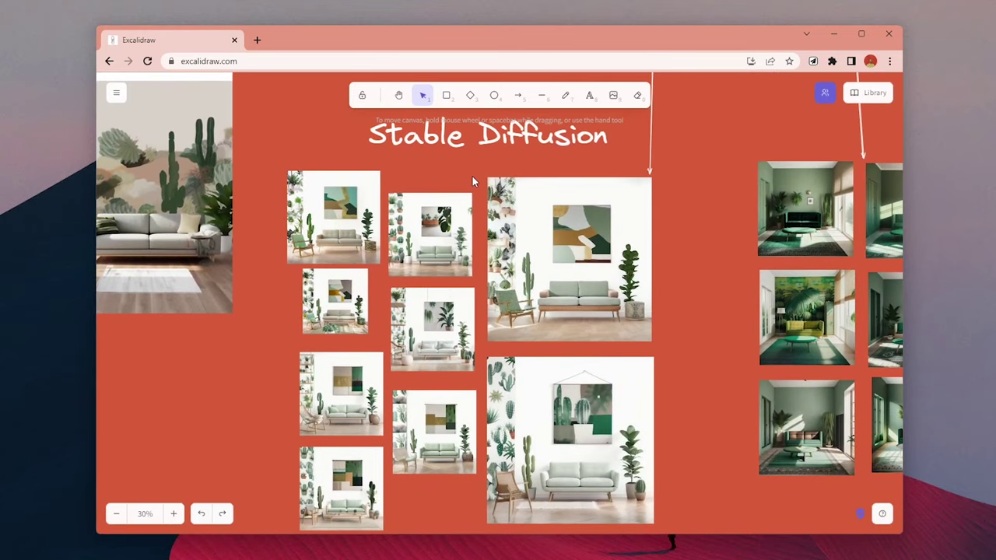
scroll(473, 178, "up", 1)
scroll(602, 291, "up", 1)
left_click_drag(600, 264, 630, 231)
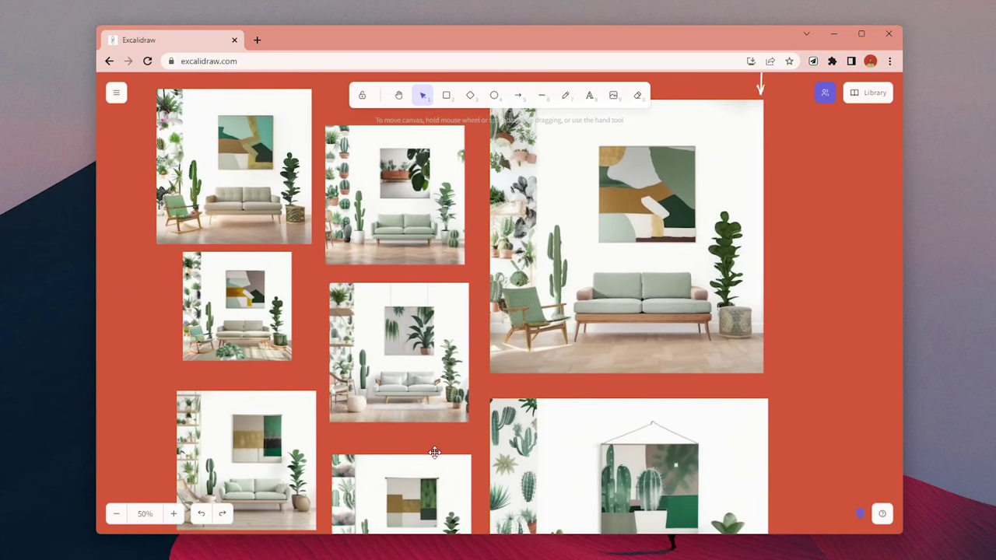
left_click_drag(434, 451, 464, 266)
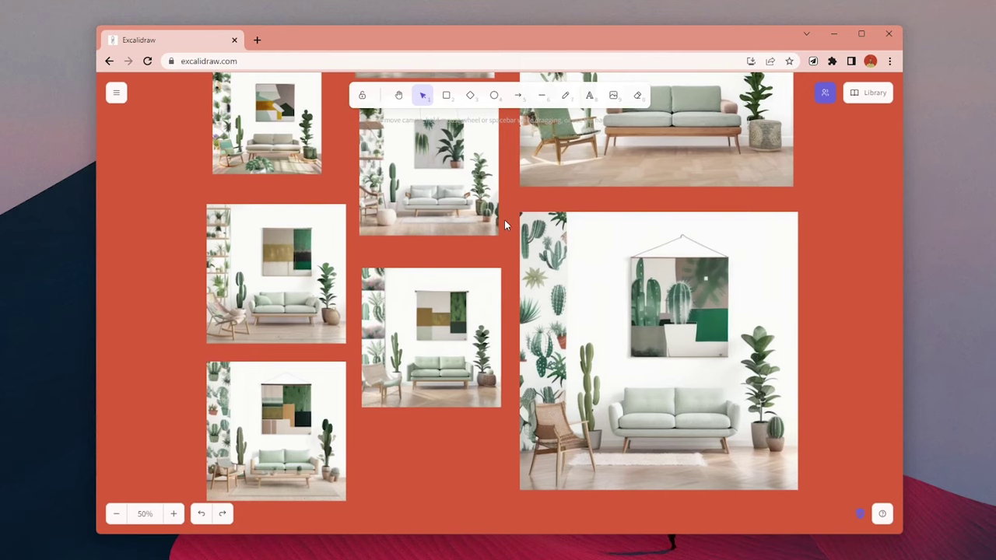
Examine the original SketchUp room model and the layout of the results linked to it.
scroll(508, 218, "down", 3)
mouse_move(686, 186)
left_mouse_down()
mouse_move(555, 393)
mouse_move(425, 407)
left_mouse_up()
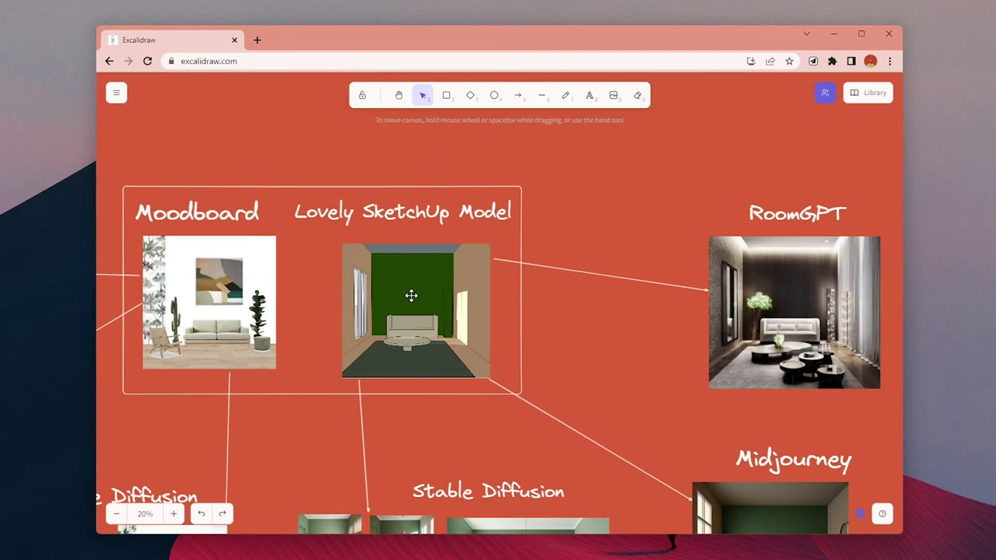
scroll(410, 295, "up", 2)
left_click_drag(421, 299, 488, 281)
scroll(490, 282, "down", 1)
left_click_drag(667, 283, 623, 270)
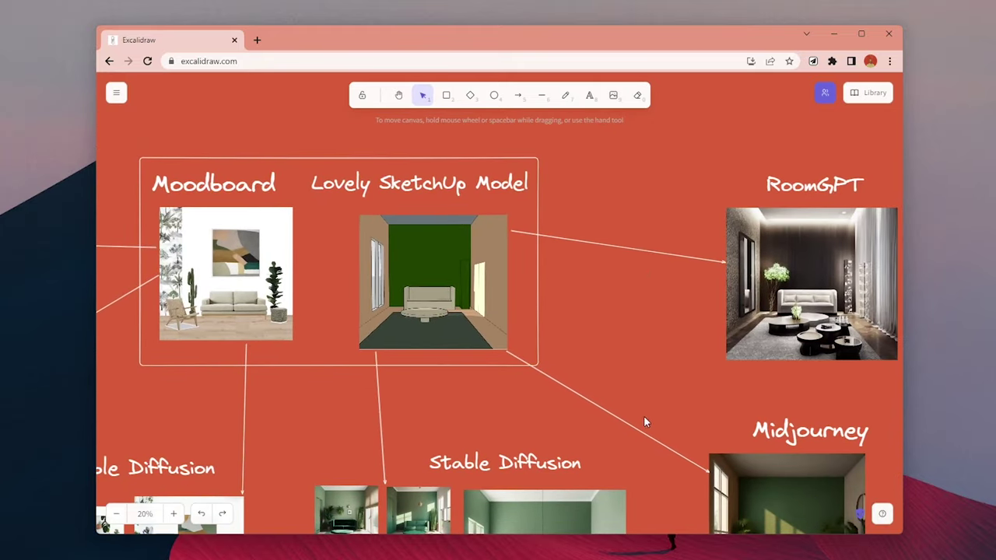
Examine the three Midjourney renders of the SketchUp model, first the large one and then the two below it.
scroll(643, 422, "down", 5)
scroll(644, 421, "right", 5)
scroll(561, 296, "up", 2)
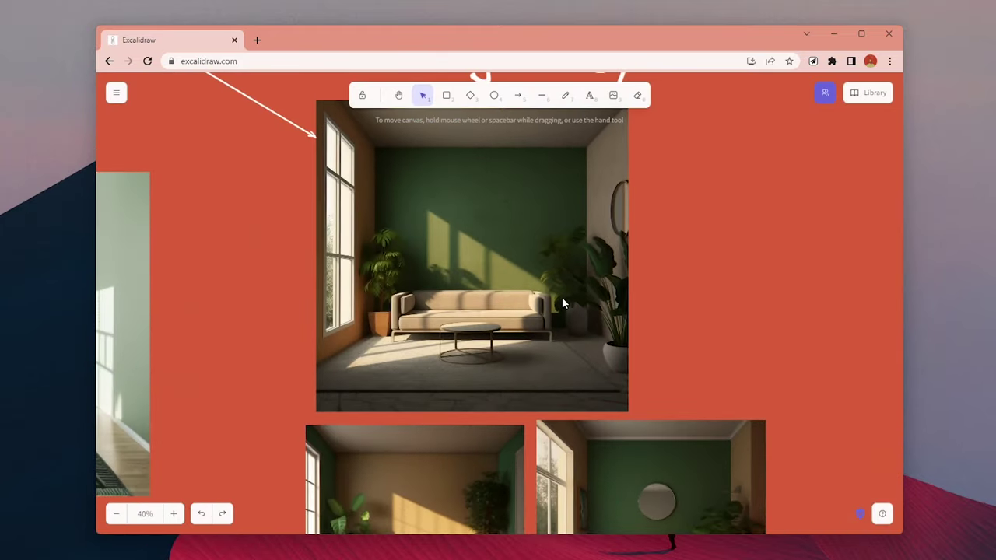
scroll(561, 297, "down", 1)
left_click_drag(561, 296, 568, 272)
scroll(535, 261, "up", 1)
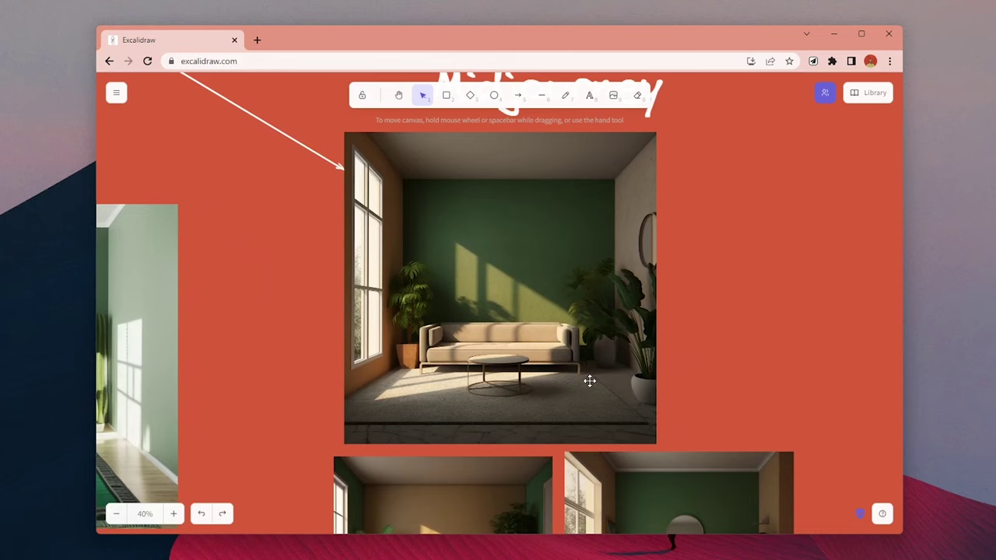
left_click_drag(526, 472, 483, 221)
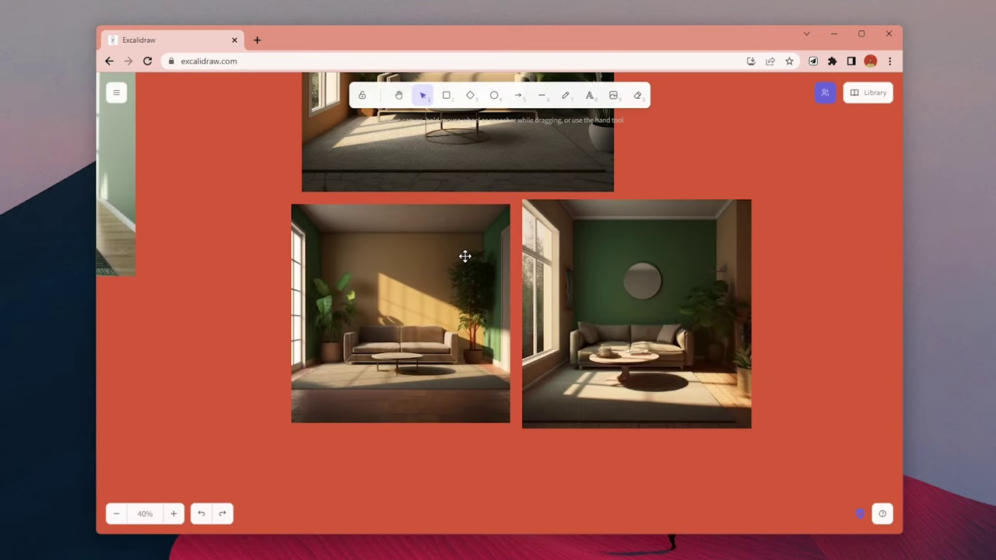
left_click_drag(464, 256, 475, 280)
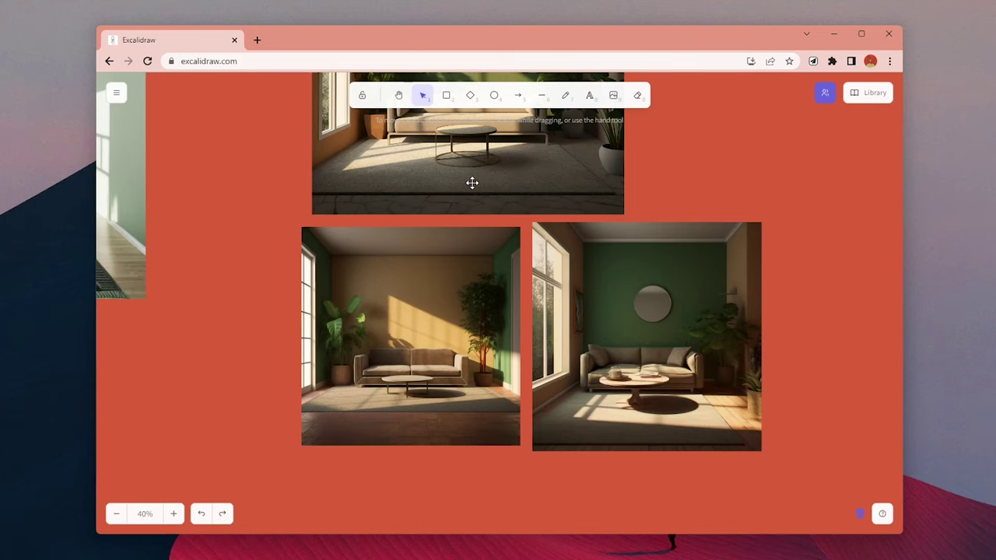
left_click_drag(471, 180, 492, 191)
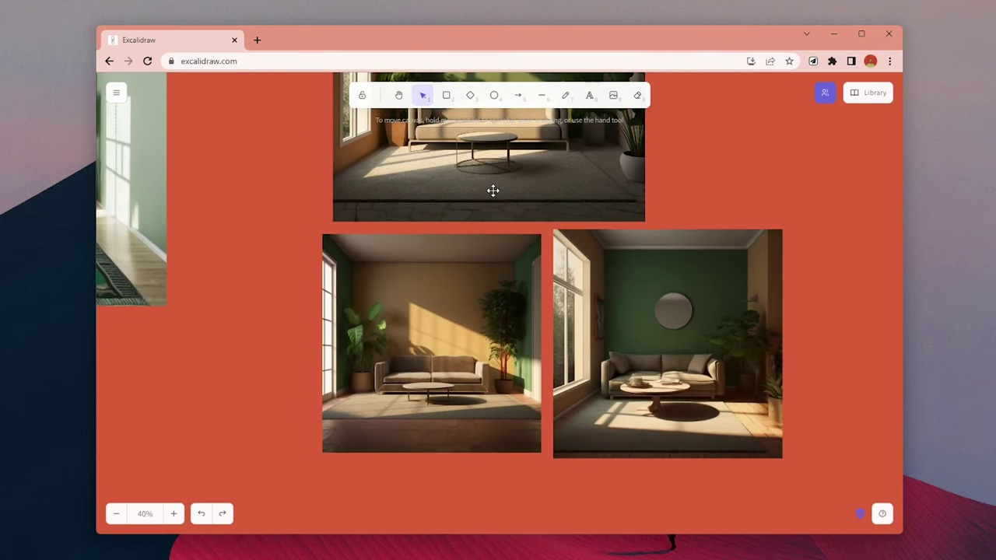
Examine the RoomGPT render made from the SketchUp model.
scroll(492, 191, "down", 1)
left_click_drag(373, 193, 409, 199)
scroll(409, 200, "down", 1)
left_click_drag(504, 200, 514, 350)
left_click_drag(578, 222, 565, 435)
scroll(544, 218, "up", 2)
left_click_drag(546, 226, 563, 245)
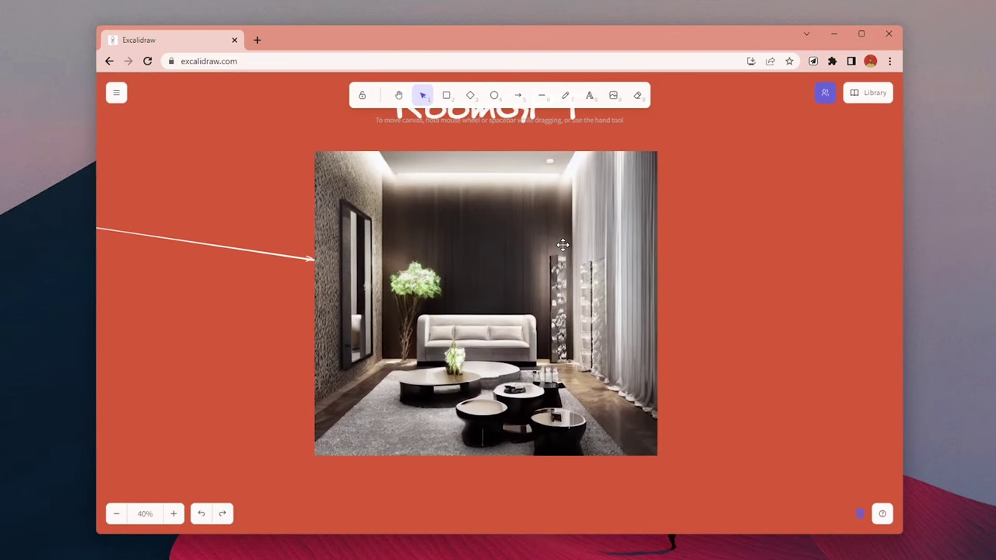
scroll(541, 261, "down", 1)
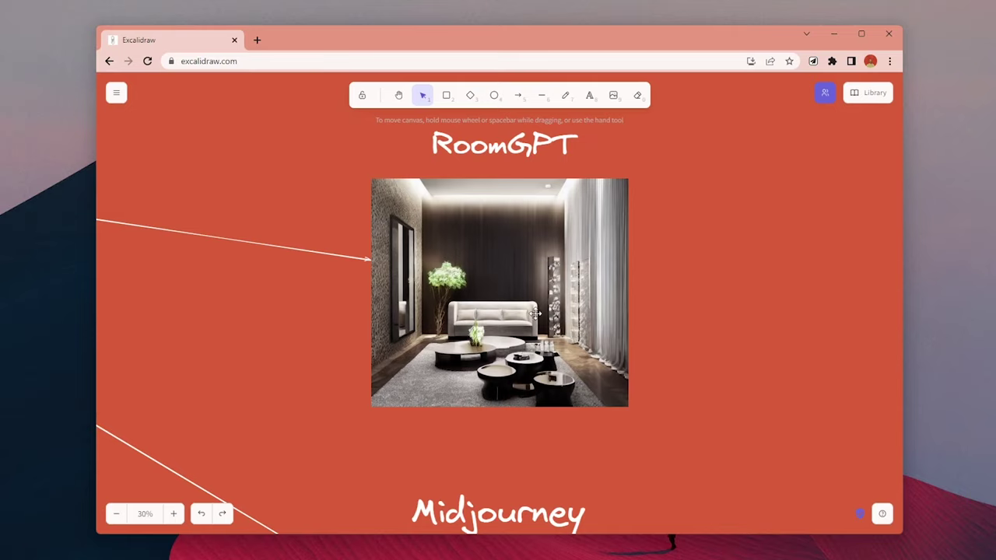
Examine the Stable Diffusion renders of the SketchUp model, including the large green room and the one below it.
left_click_drag(397, 429, 603, 268)
left_click_drag(521, 368, 648, 180)
left_click_drag(465, 367, 591, 306)
scroll(603, 282, "down", 1)
scroll(530, 322, "up", 1)
scroll(533, 303, "up", 1)
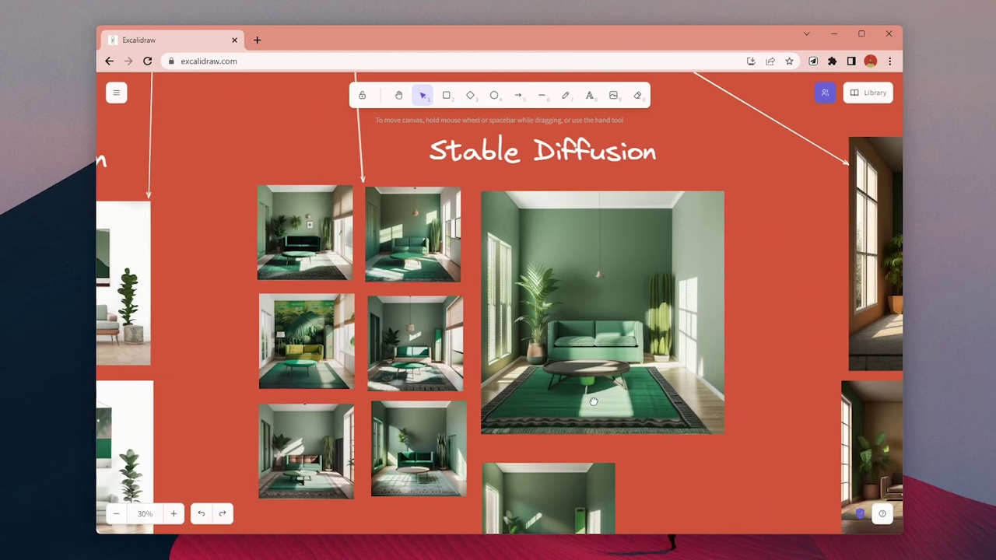
left_click_drag(596, 401, 579, 397)
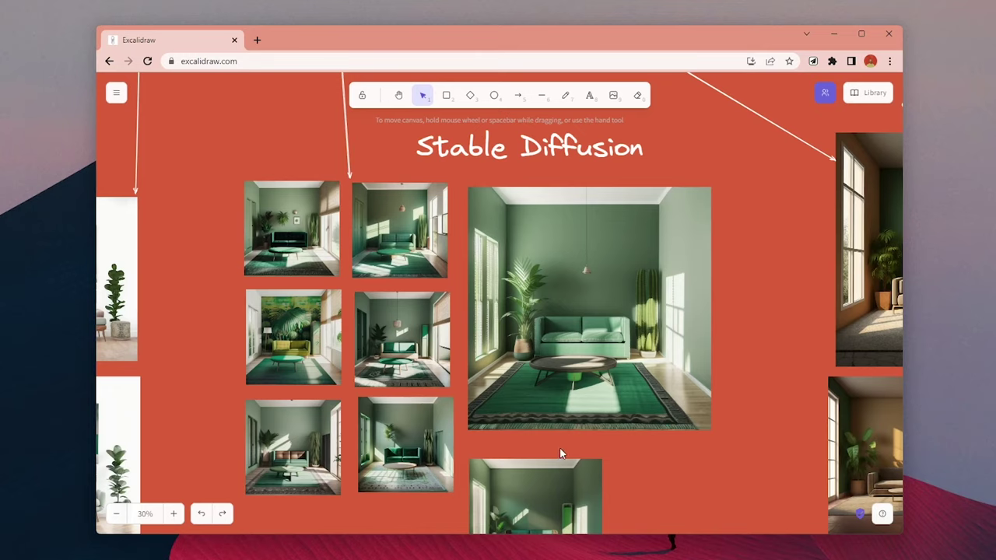
left_click_drag(560, 453, 570, 366)
scroll(544, 466, "up", 5, "ctrl")
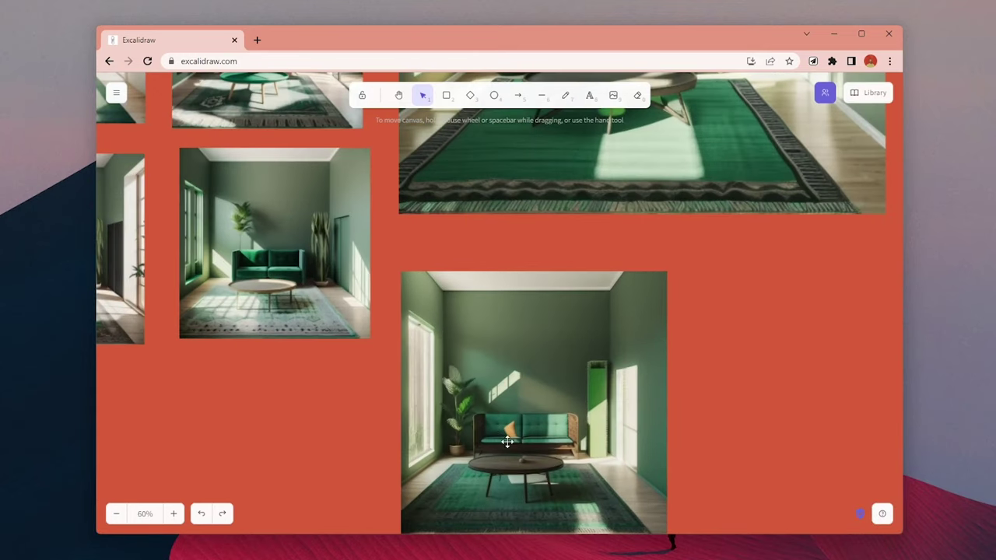
scroll(595, 389, "up", 2)
scroll(595, 389, "left", 3)
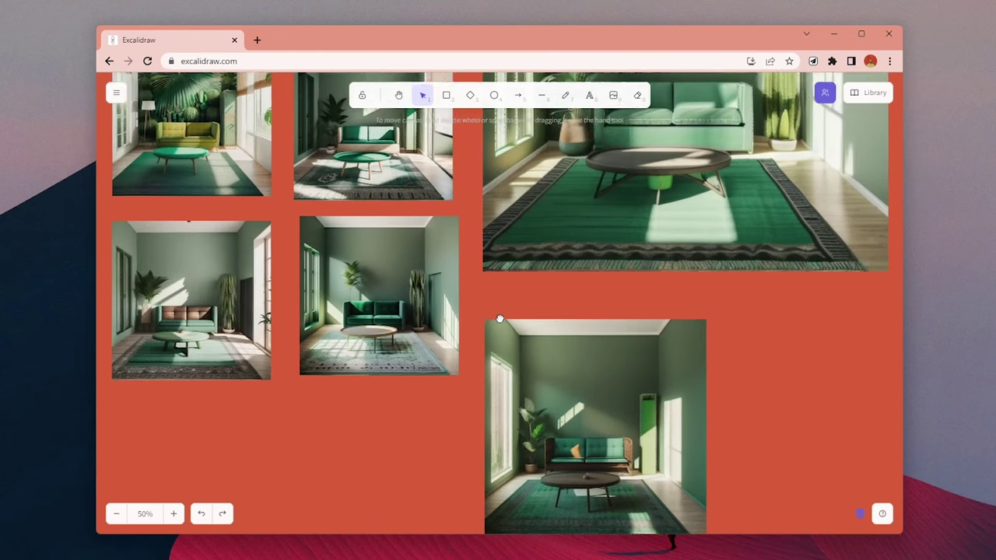